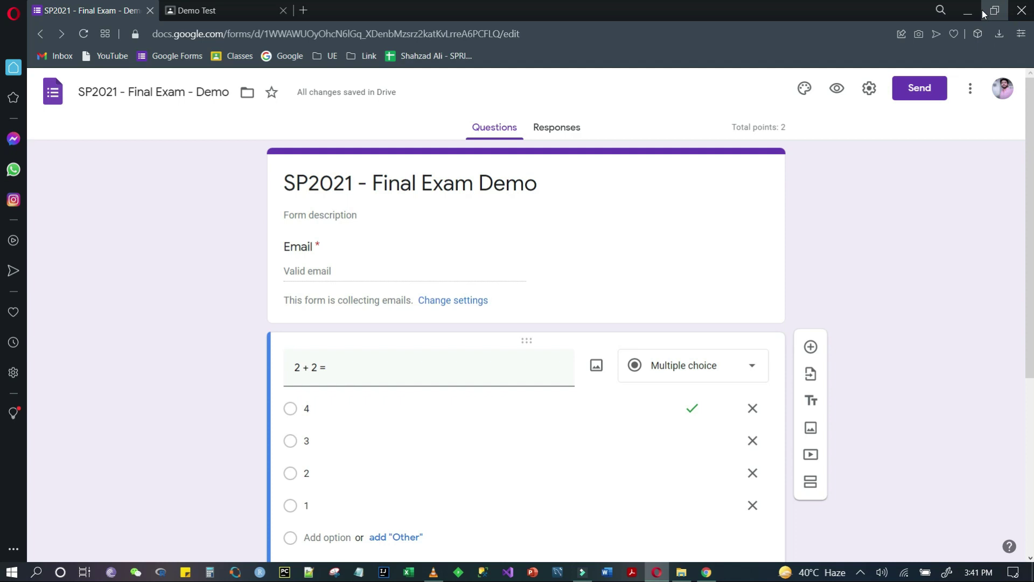
Step: Check the exam's collected responses, then return to its questions
click(574, 130)
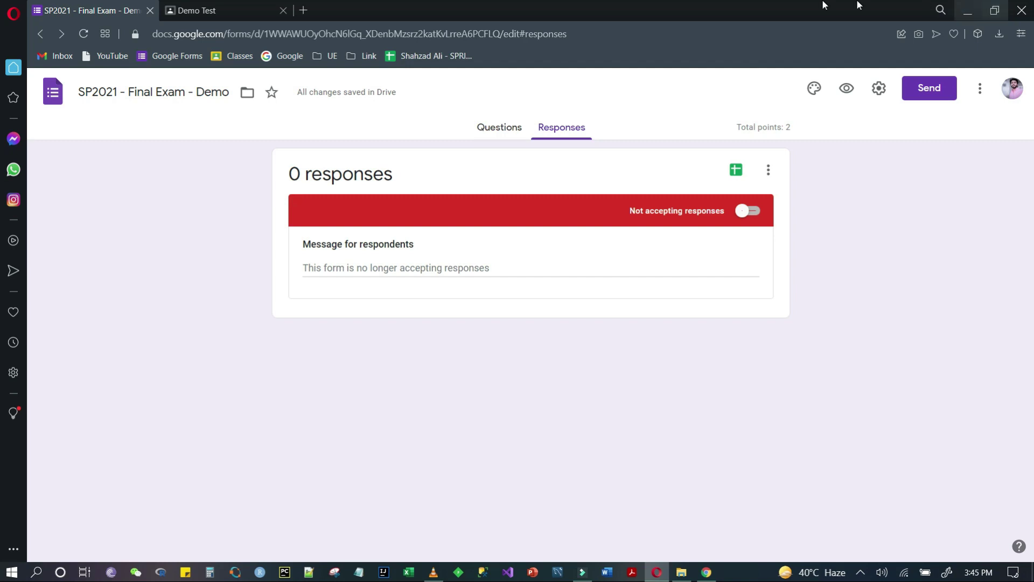
click(494, 135)
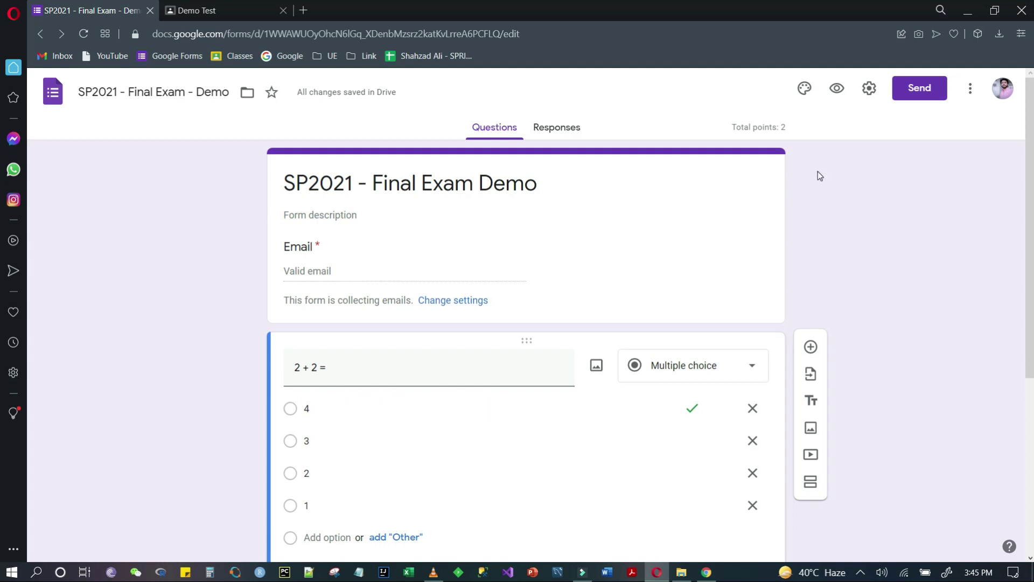
scroll(449, 421, down, 4)
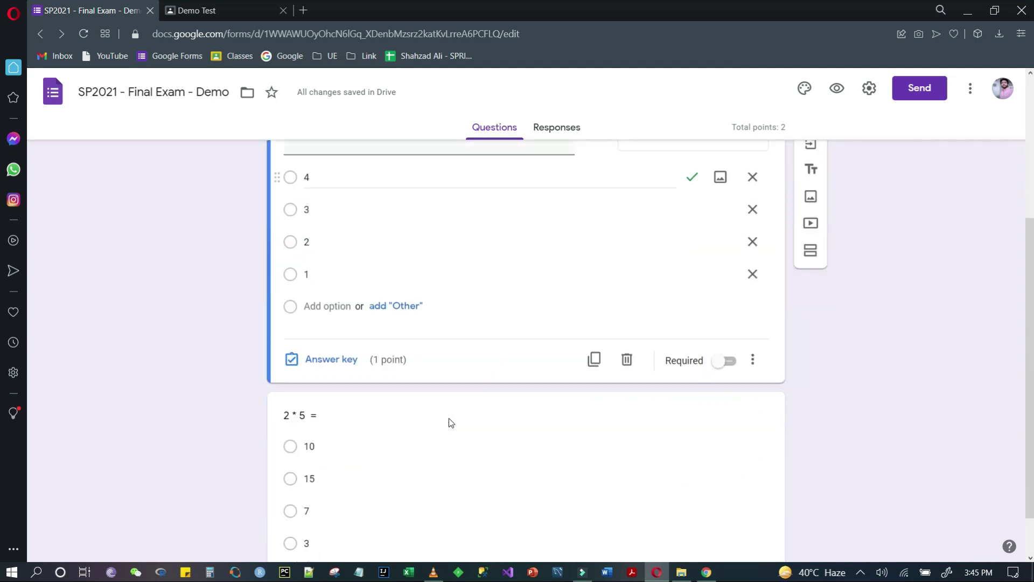
scroll(449, 419, down, 1)
scroll(449, 419, up, 3)
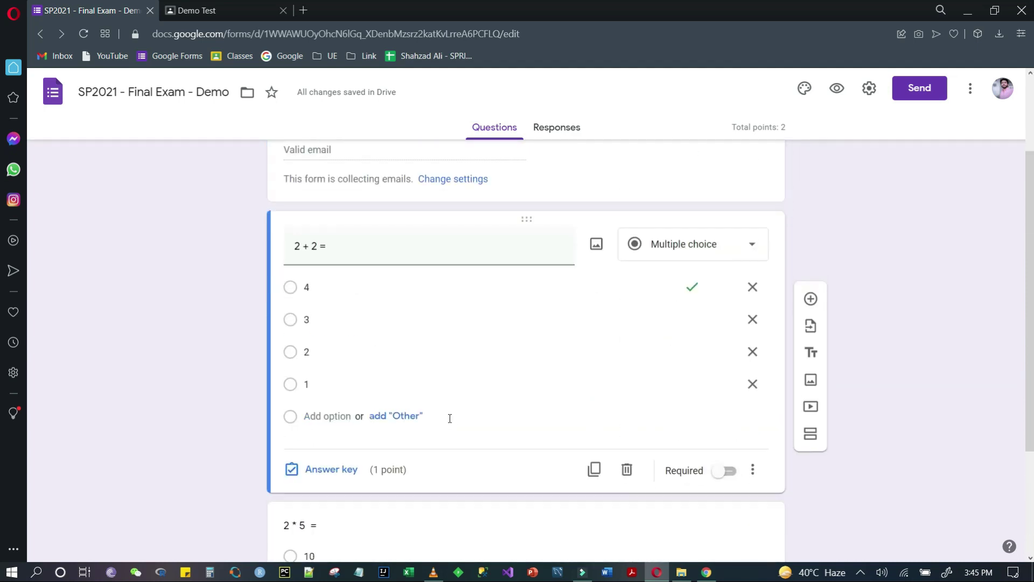
scroll(450, 419, up, 2)
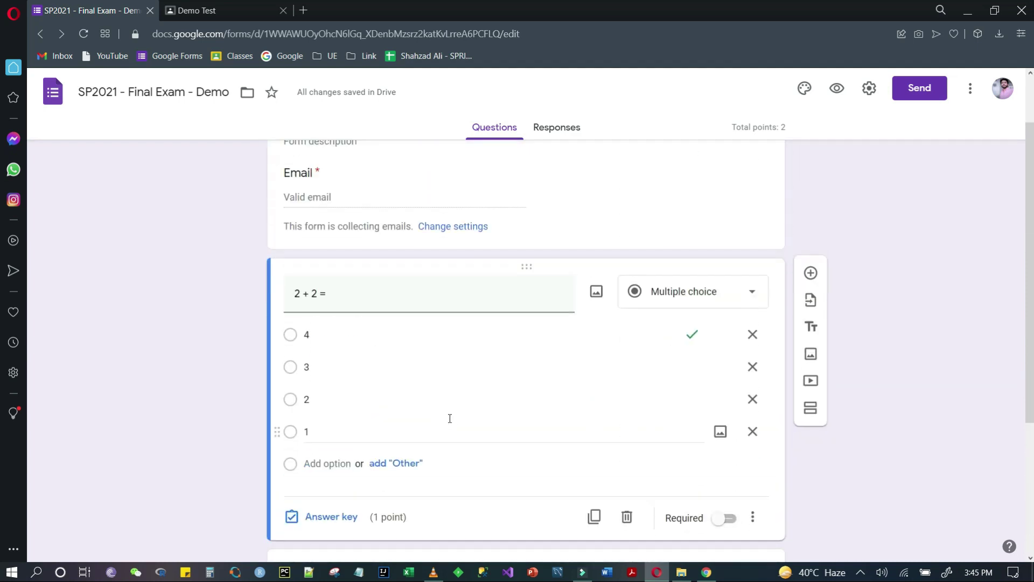
Step: Limit the form to 1 response, turn off question shuffling, and save the settings
click(878, 88)
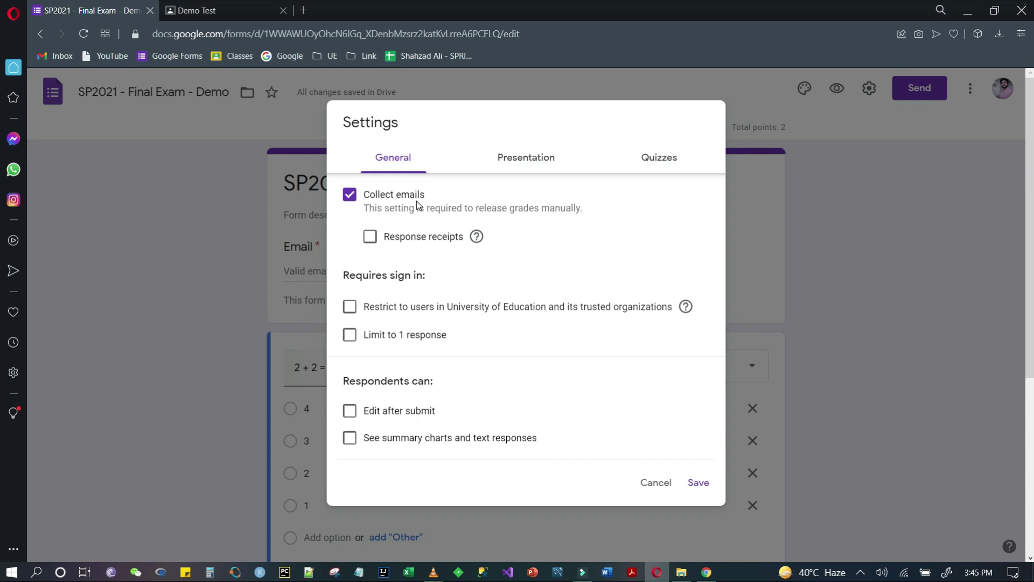
click(349, 337)
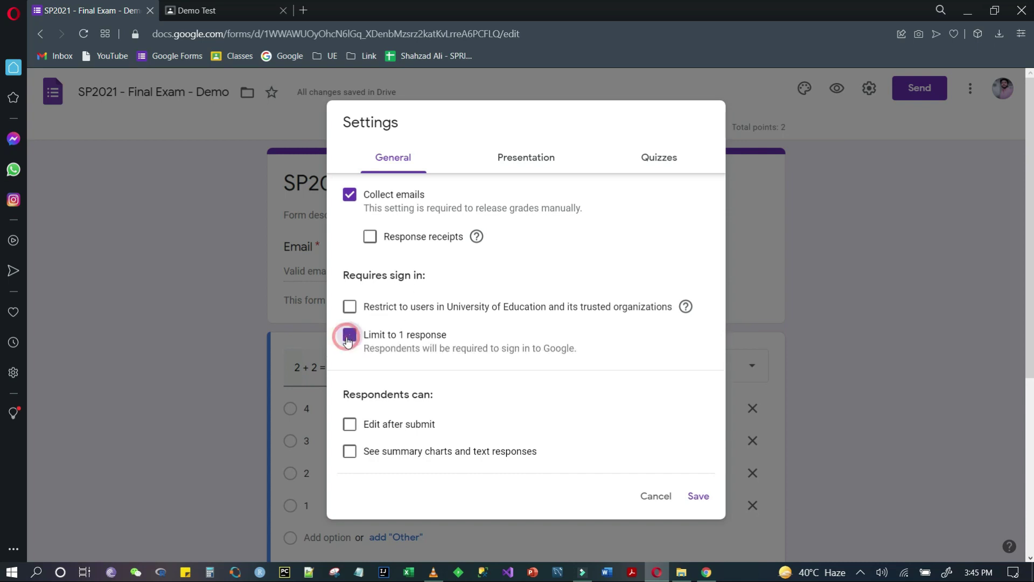
click(522, 151)
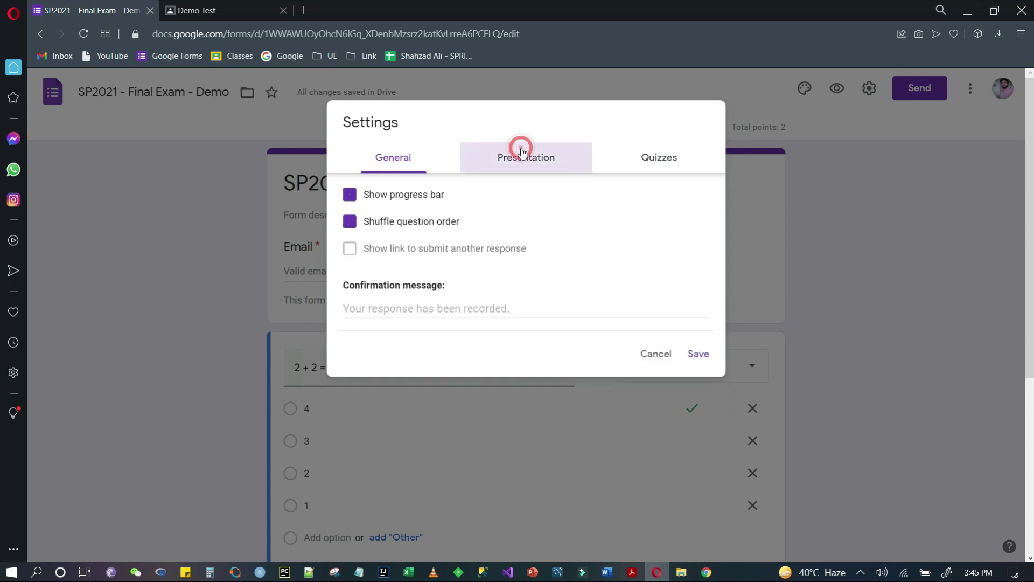
click(405, 226)
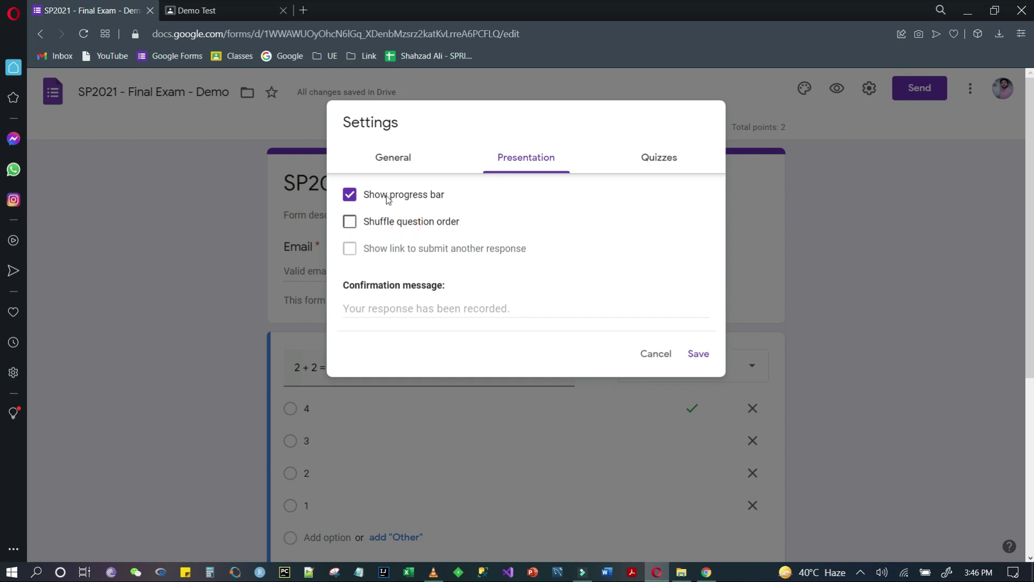
click(671, 159)
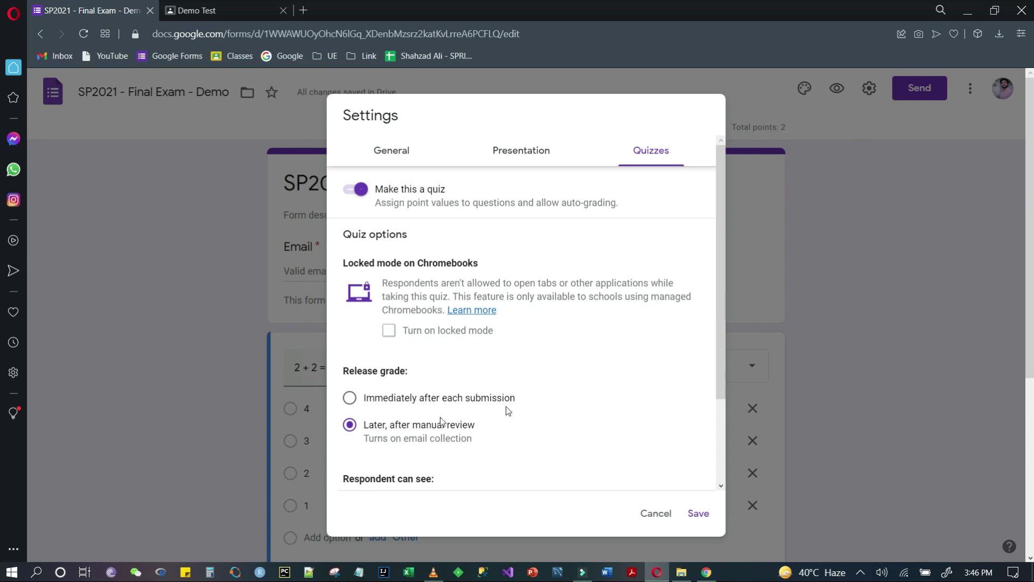
scroll(506, 403, down, 2)
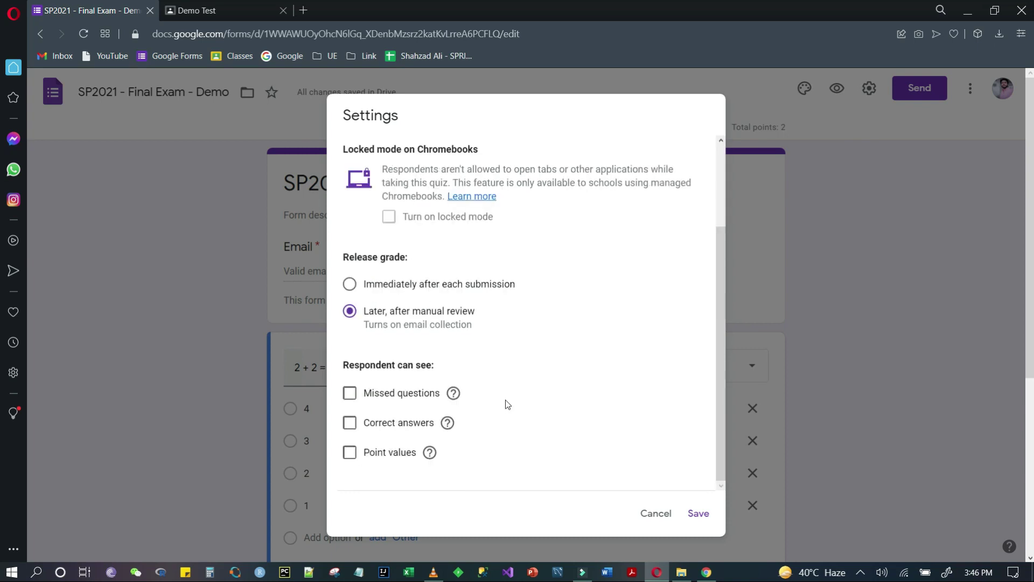
click(699, 514)
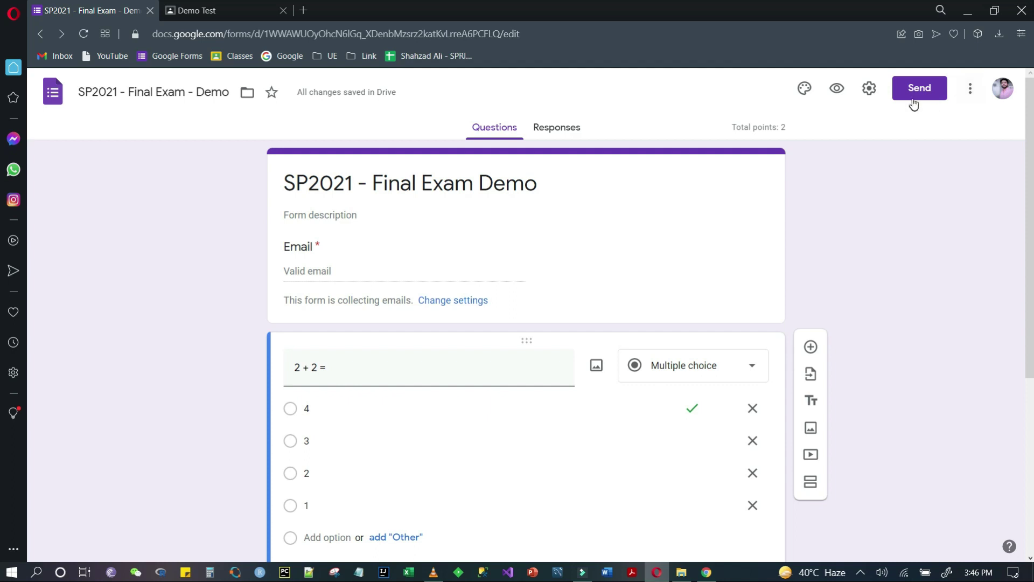
Step: Search the Workspace Marketplace add-ons for 'extended forms'
click(971, 90)
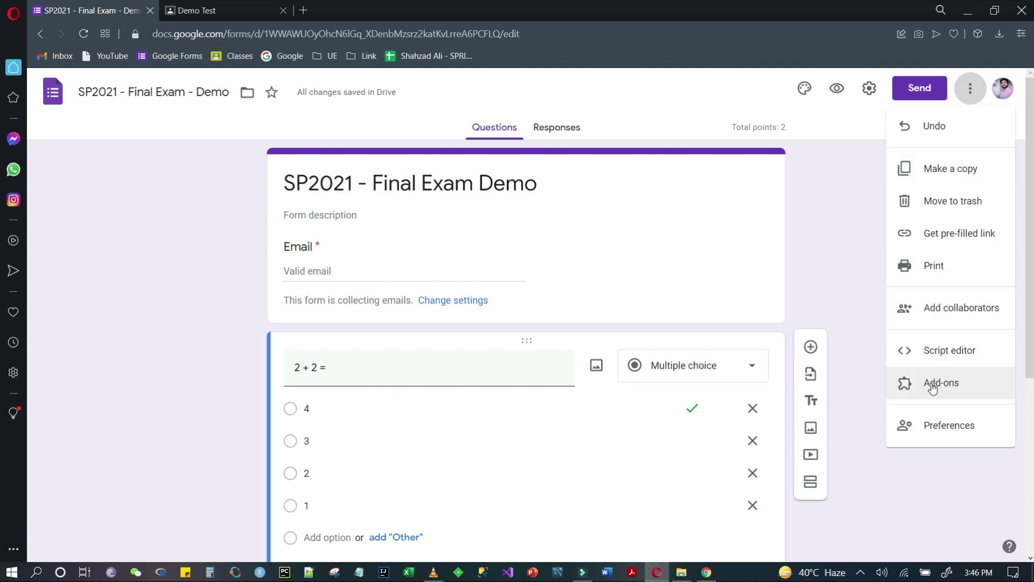
click(964, 385)
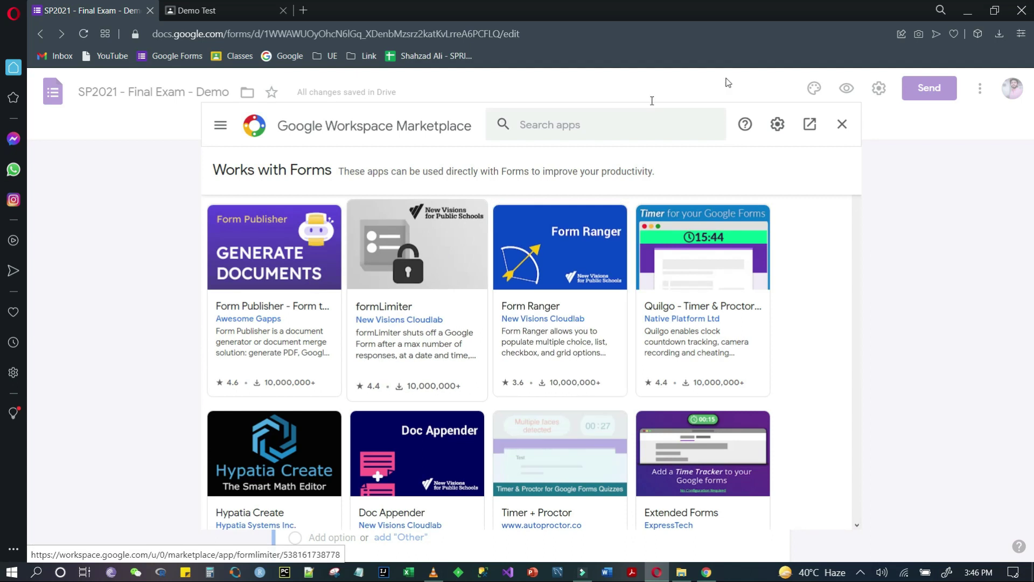
click(613, 123)
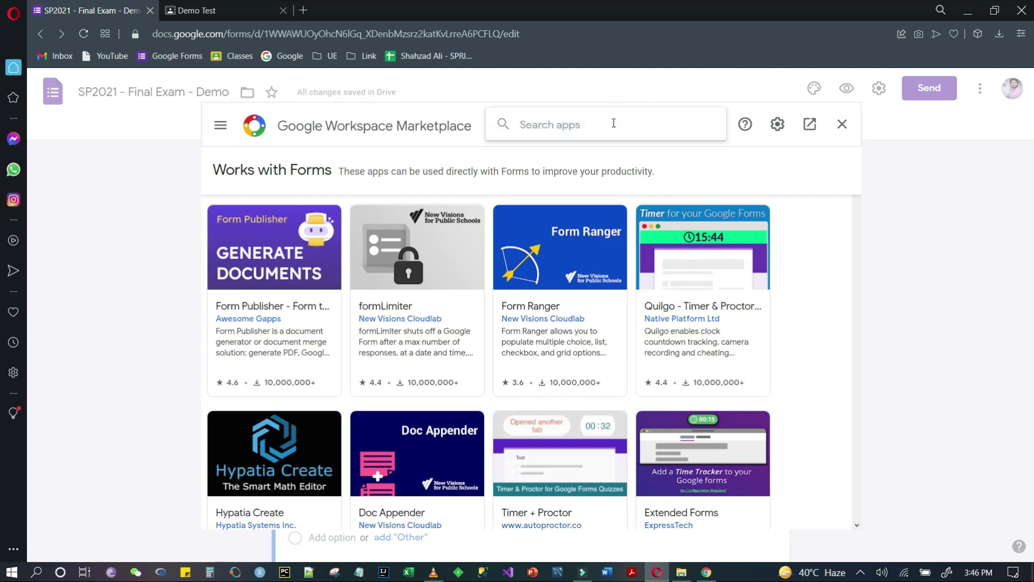
text(extended forms)
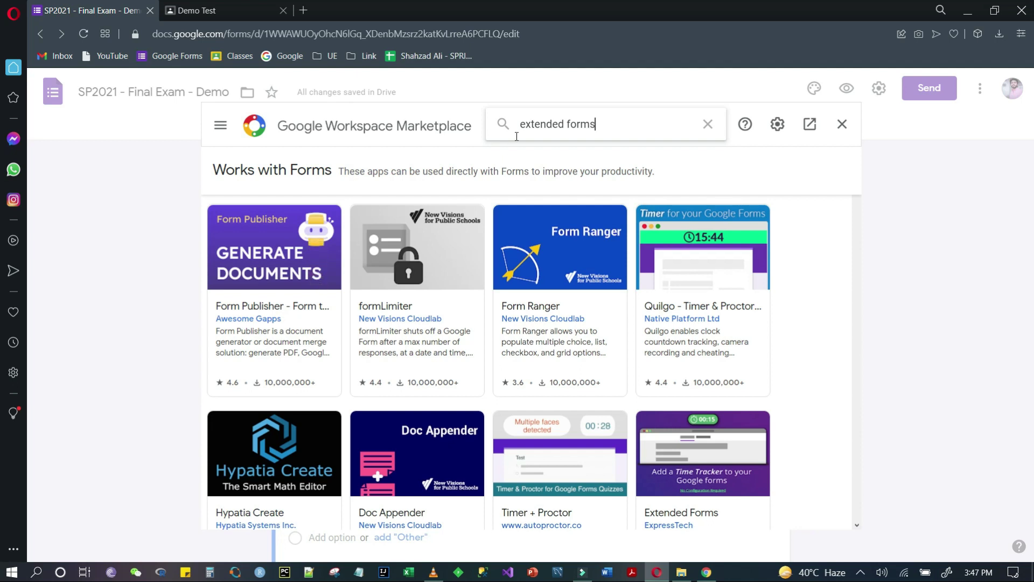
click(501, 127)
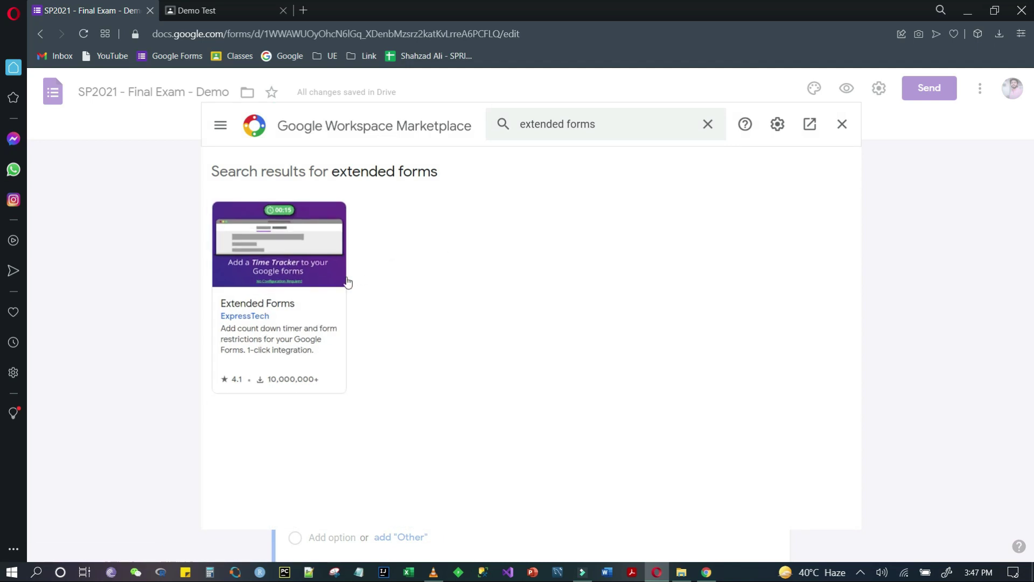
Step: Install the Extended Forms add-on, choosing the Google account and allowing its access
click(286, 249)
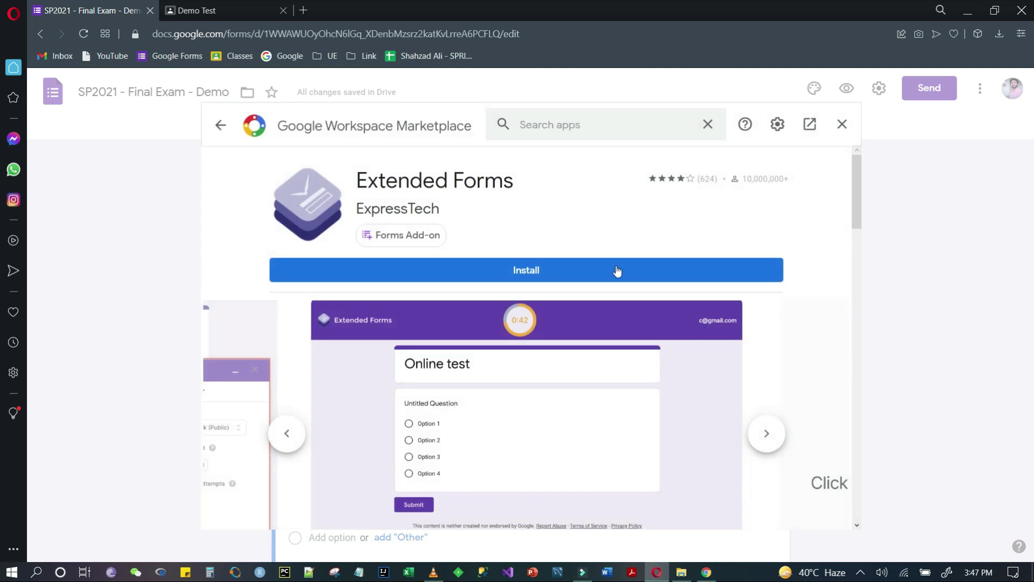
click(534, 270)
click(613, 397)
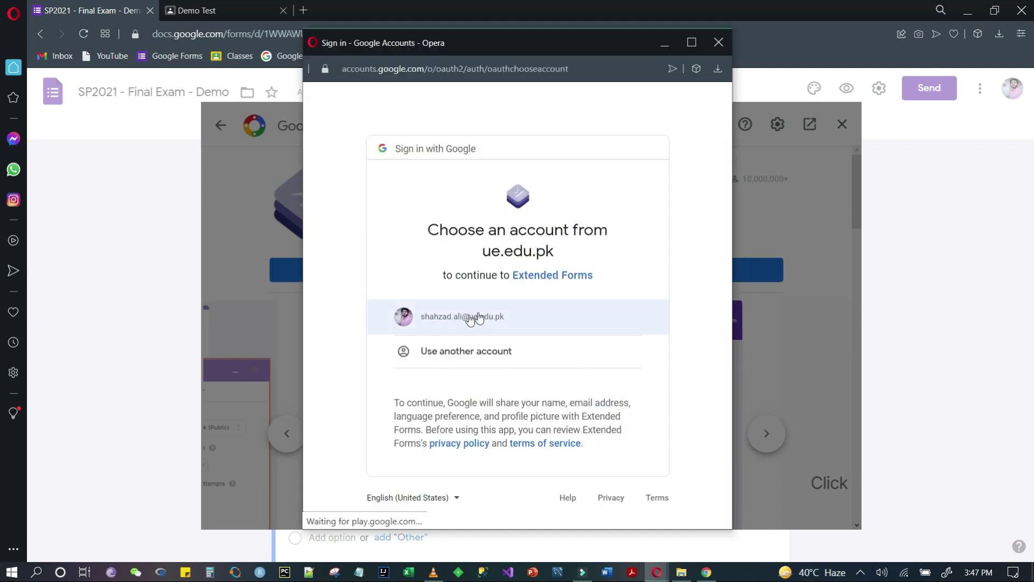
click(470, 316)
scroll(613, 397, down, 4)
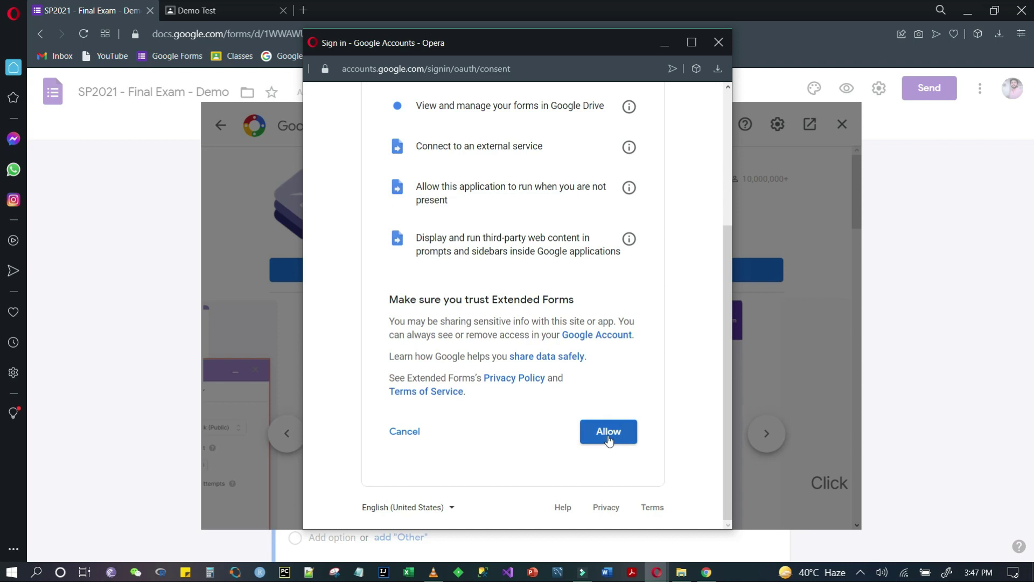
click(609, 433)
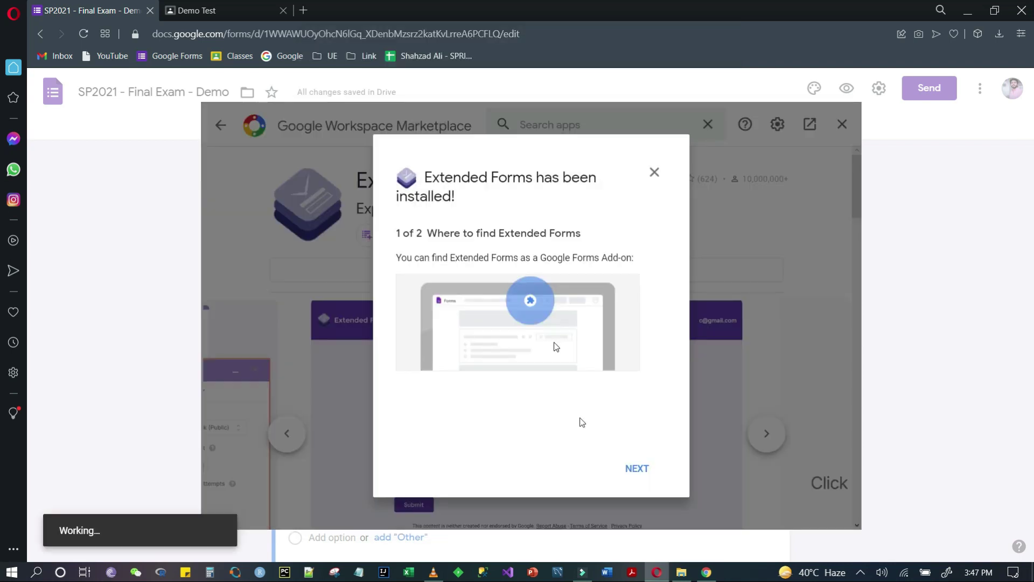
click(638, 469)
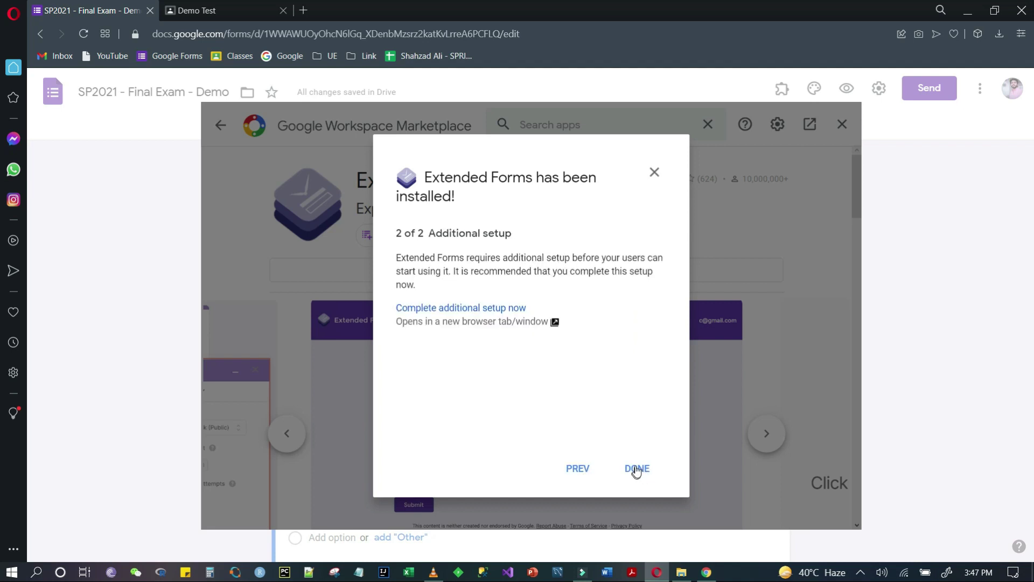
click(637, 468)
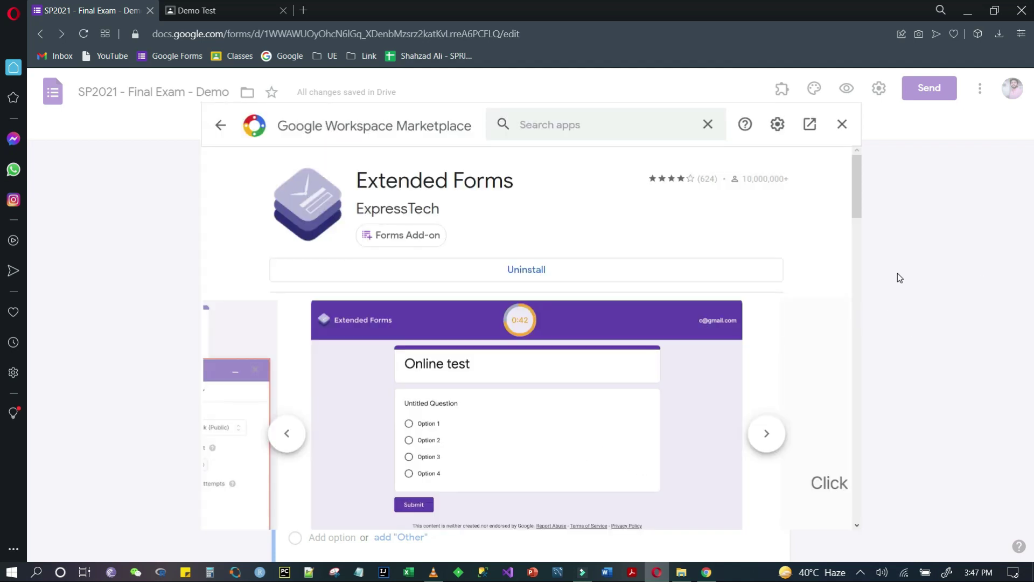
Step: Launch Extended Forms from the form's add-ons list and open its configuration panel
click(843, 124)
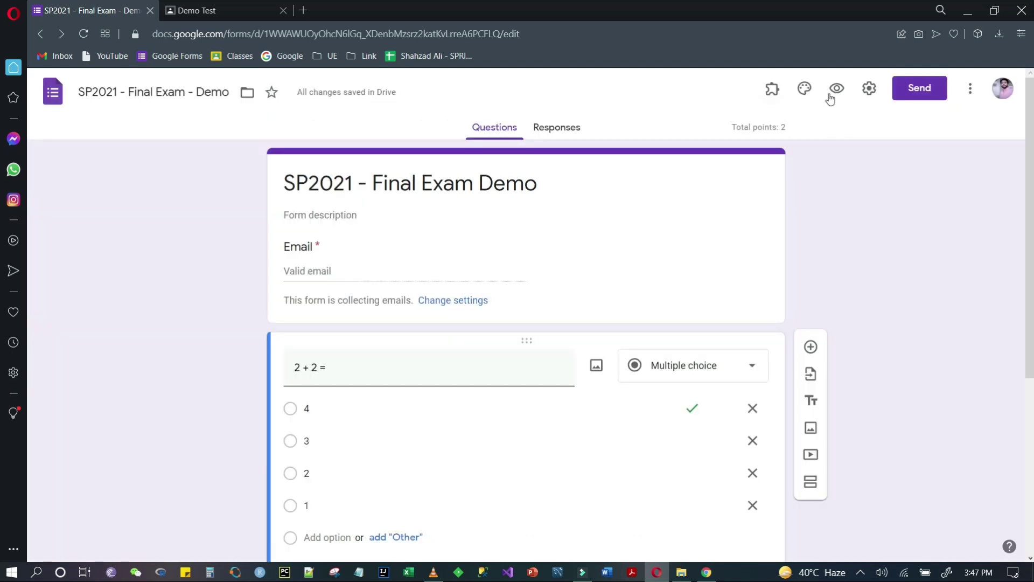
click(772, 89)
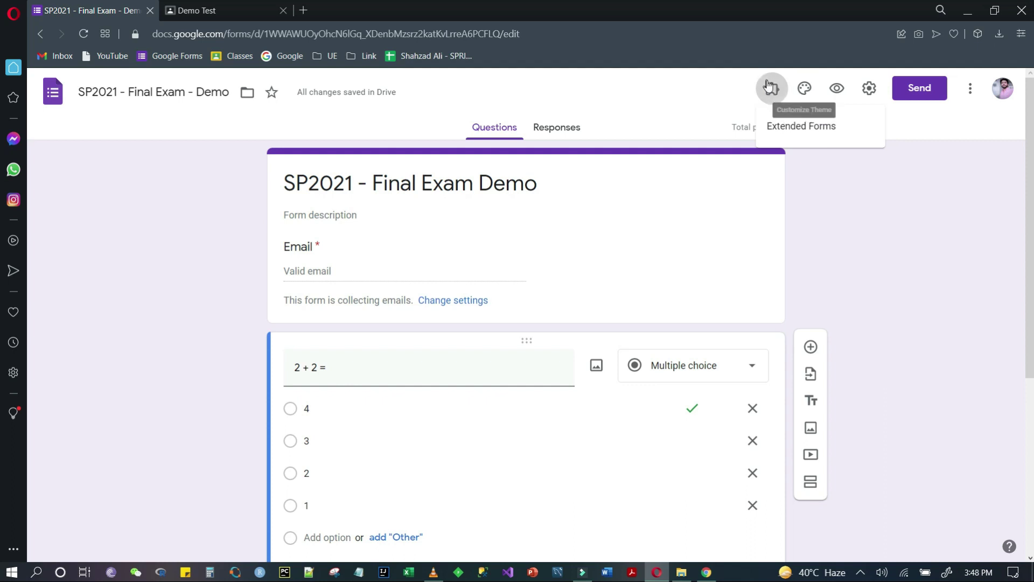
click(796, 128)
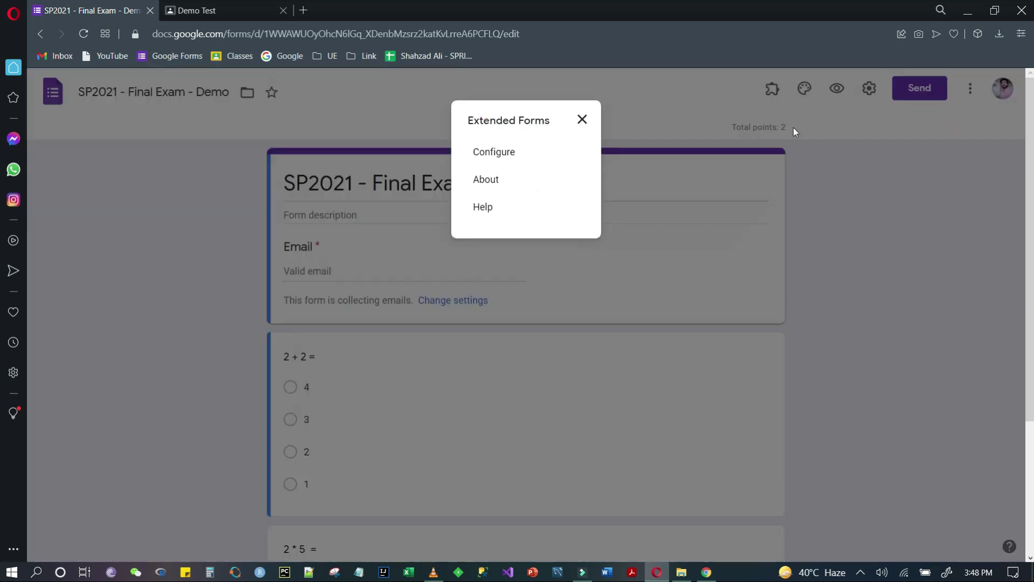
click(494, 155)
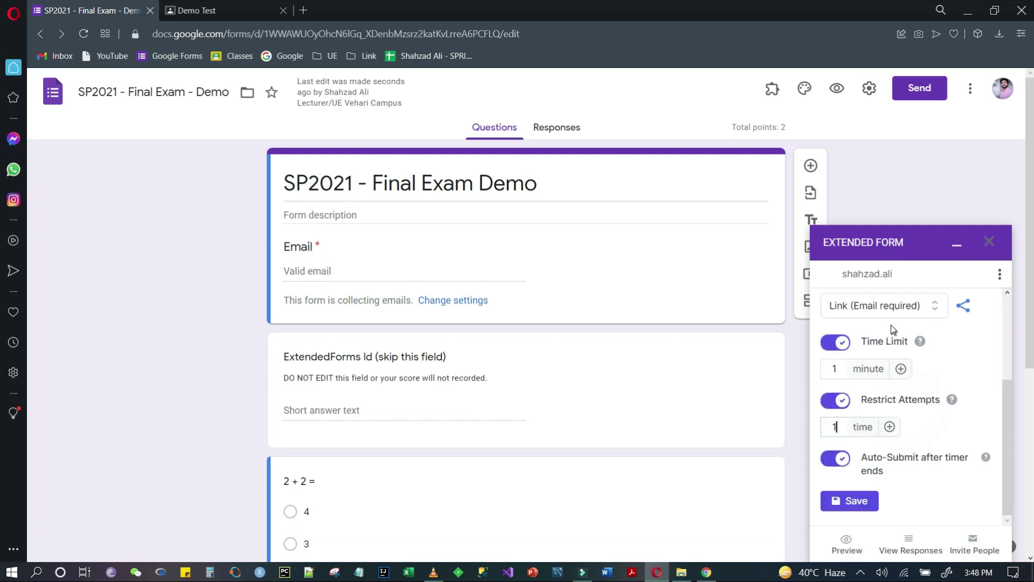
Step: Delete the ExtendedForms Id question from the exam
click(857, 388)
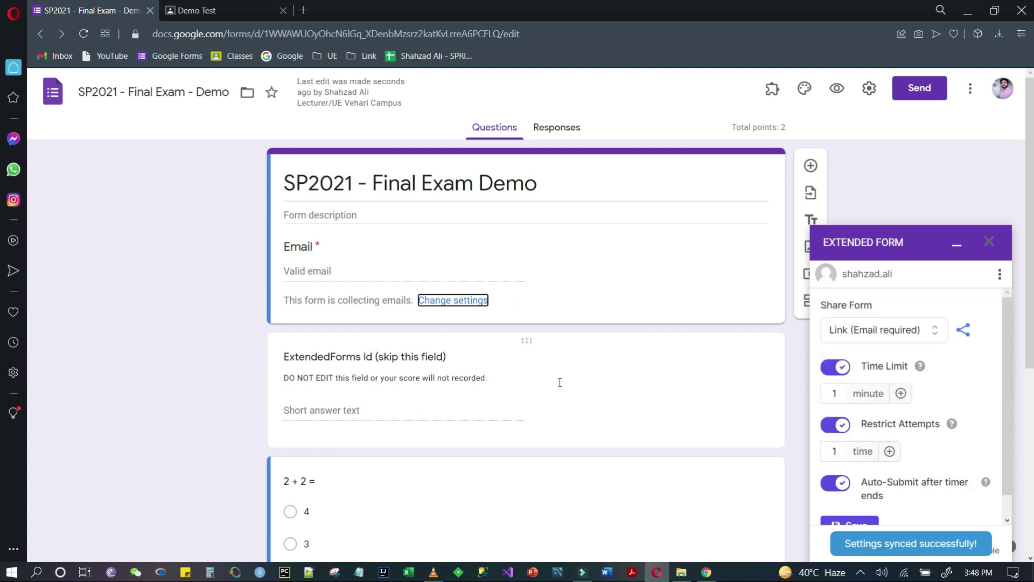
click(462, 404)
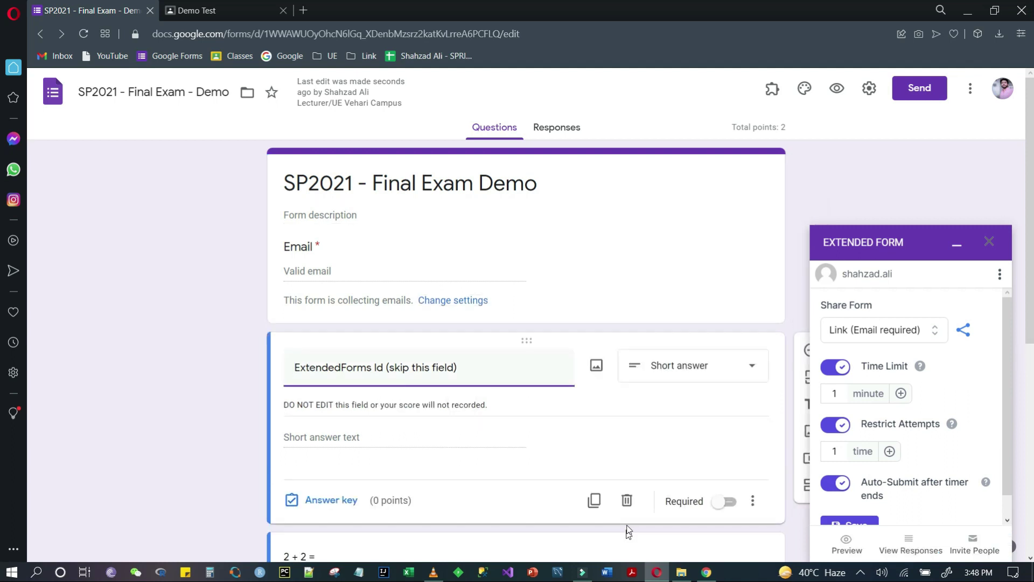
click(626, 500)
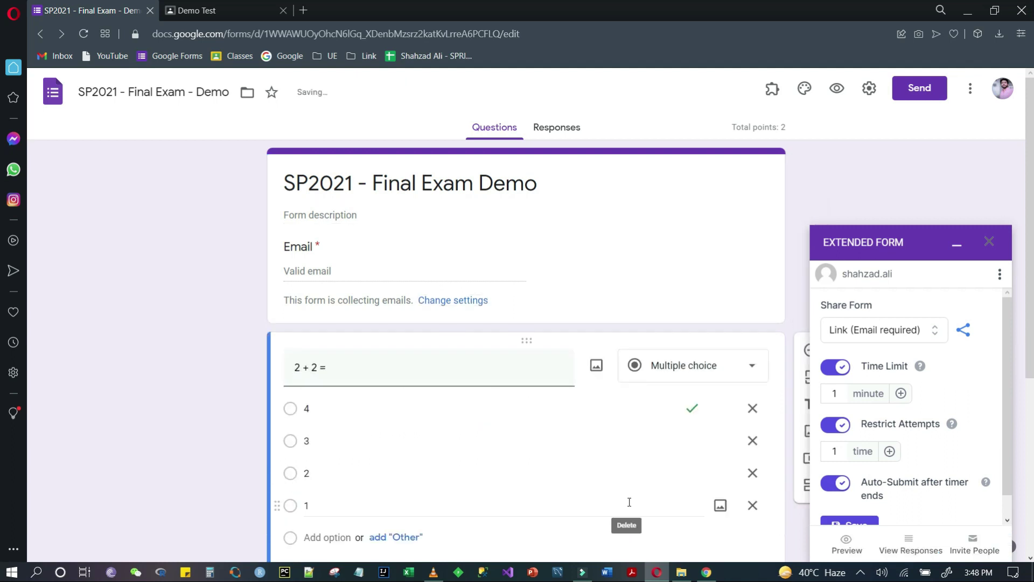
Step: Set the Extended Forms time limit to 2 minutes, keeping one attempt and auto-submit on
click(835, 393)
key(BackSpace)
text(2)
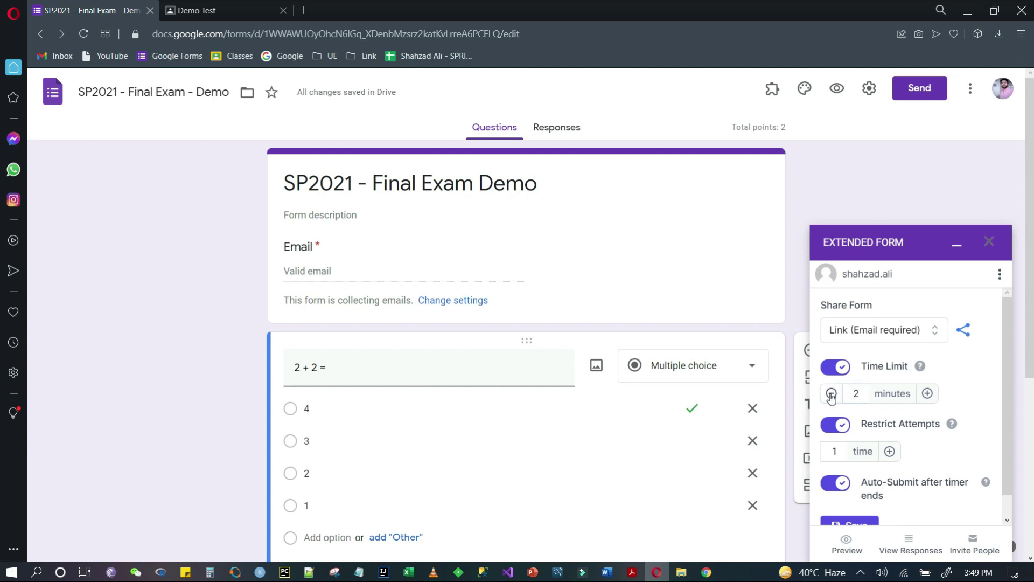
double_click(889, 426)
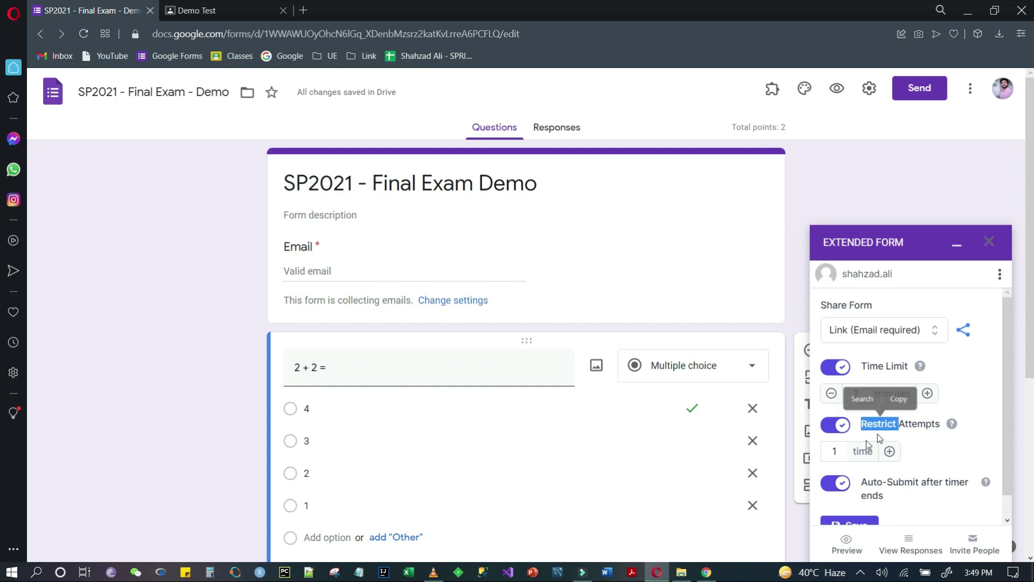
click(835, 452)
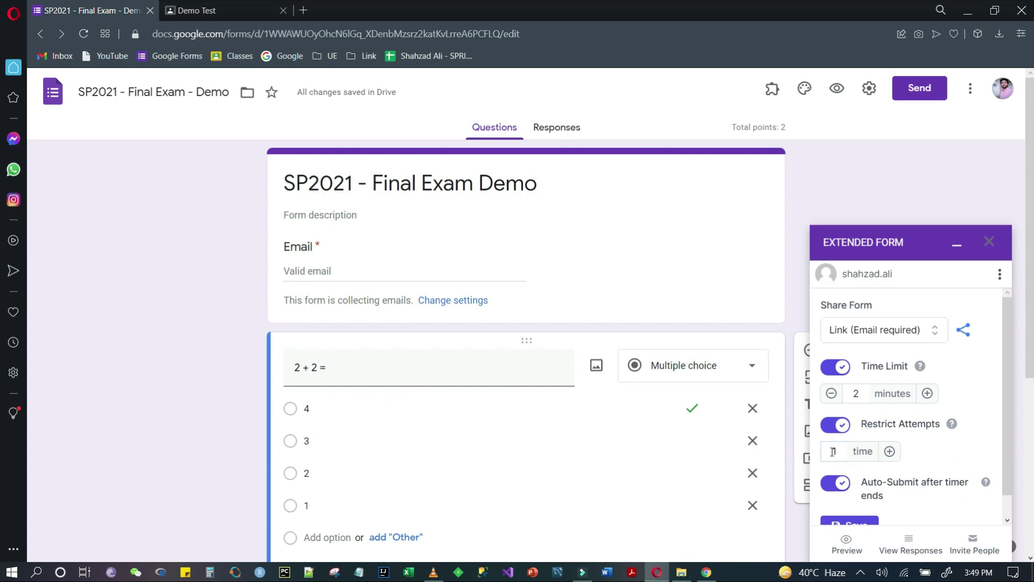
scroll(925, 450, down, 1)
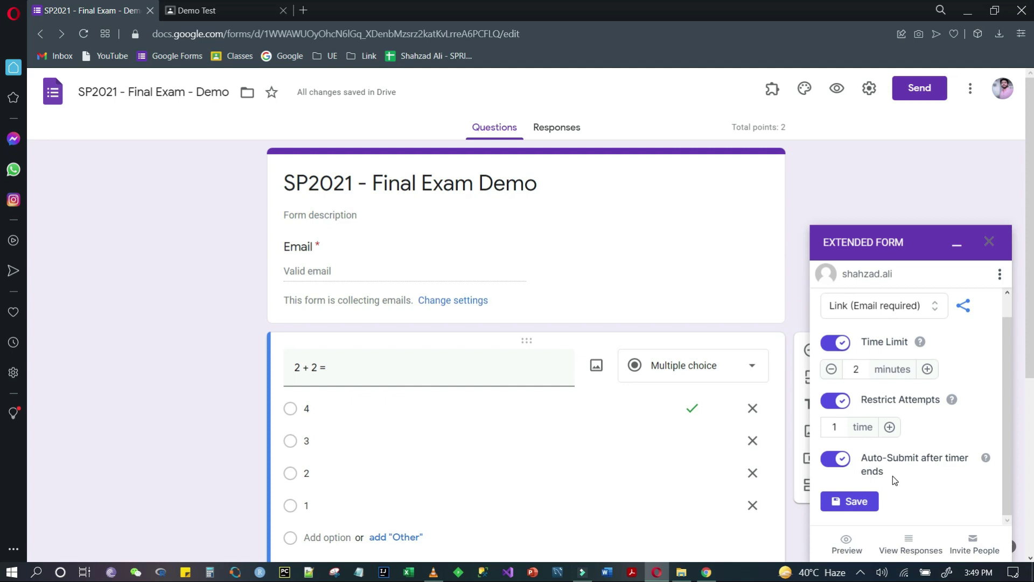
click(844, 461)
click(844, 461)
Step: Save the Extended Forms timer settings and copy the exam's share link
click(839, 502)
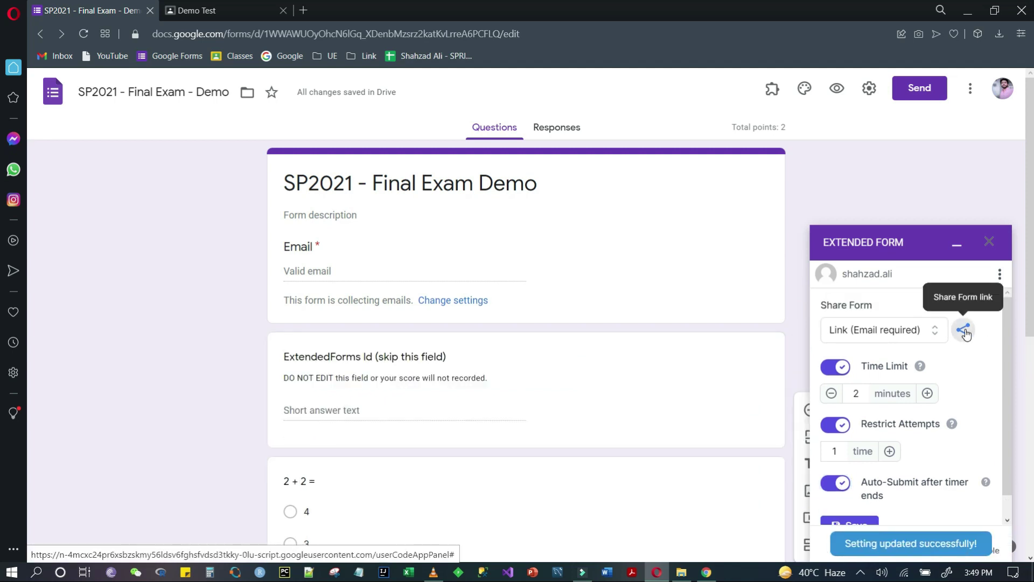
click(965, 331)
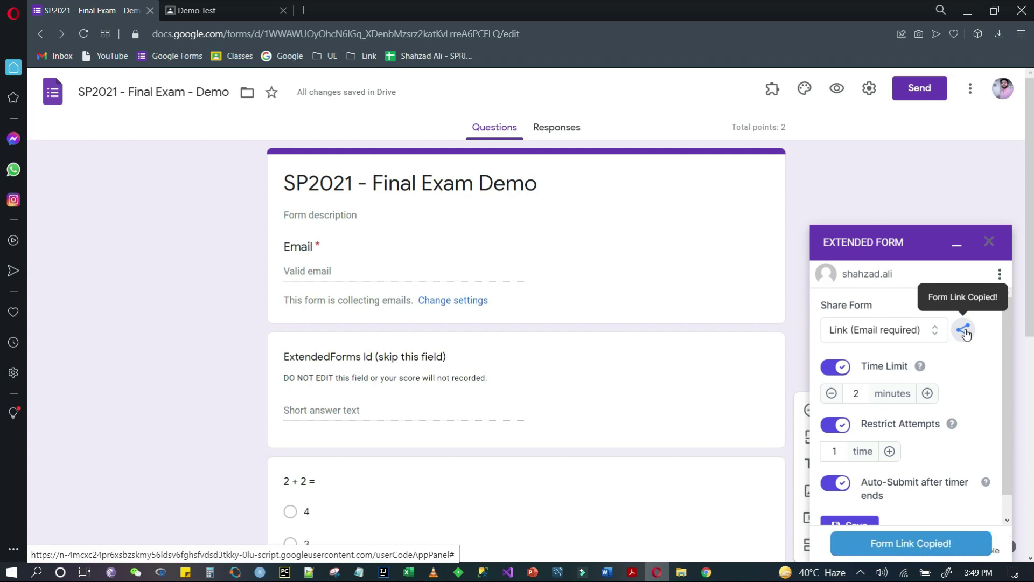
click(965, 331)
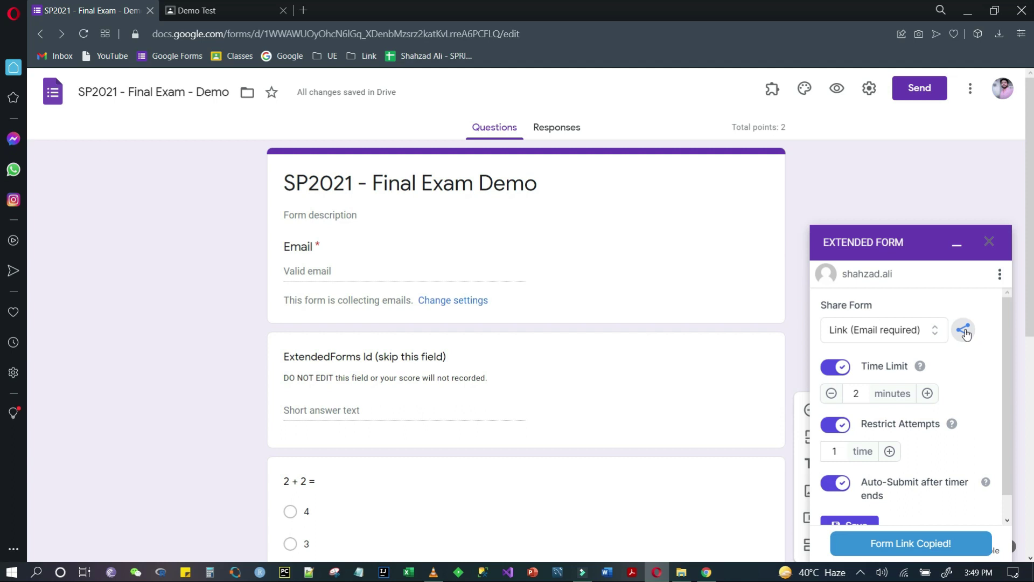
Step: Delete the re-added ExtendedForms Id question again
click(619, 434)
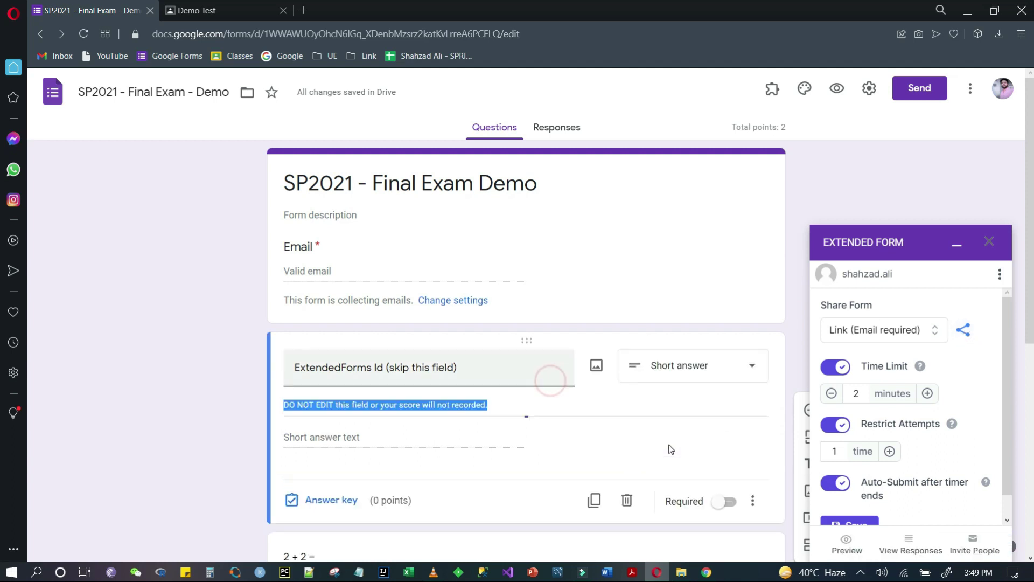
click(628, 500)
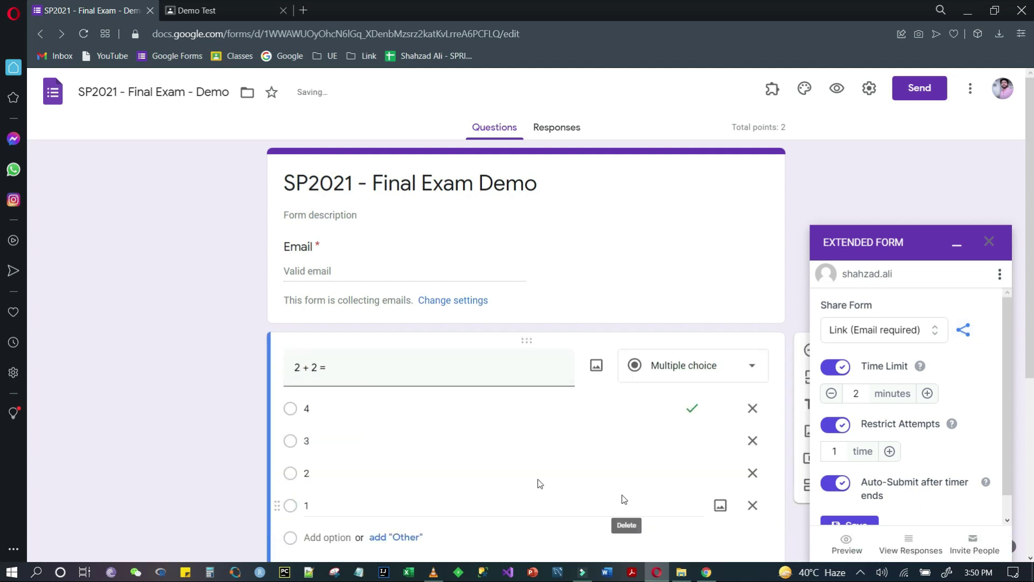
click(203, 345)
Step: Show the Demo Test class's People list of teachers and students
click(211, 7)
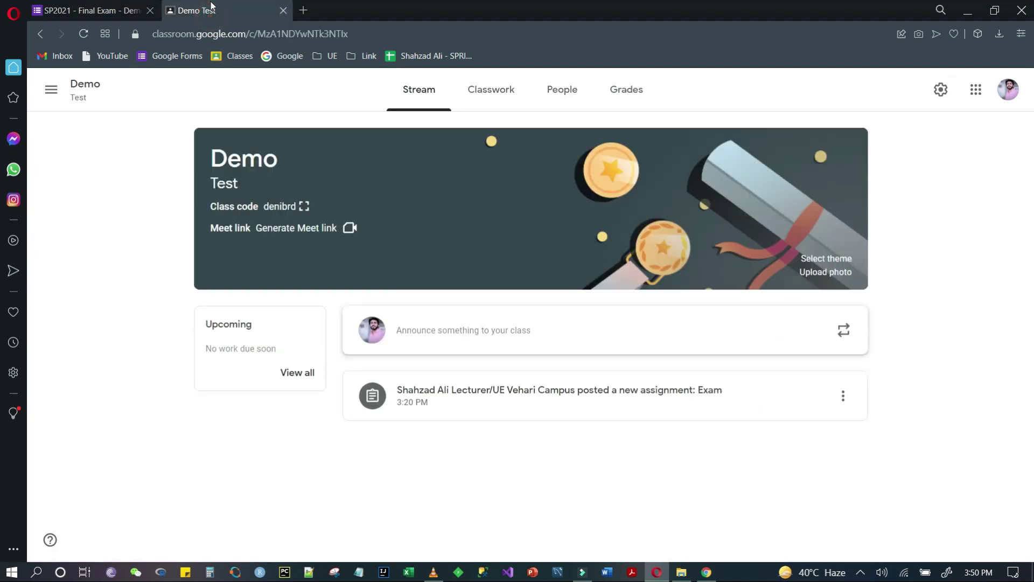
click(567, 95)
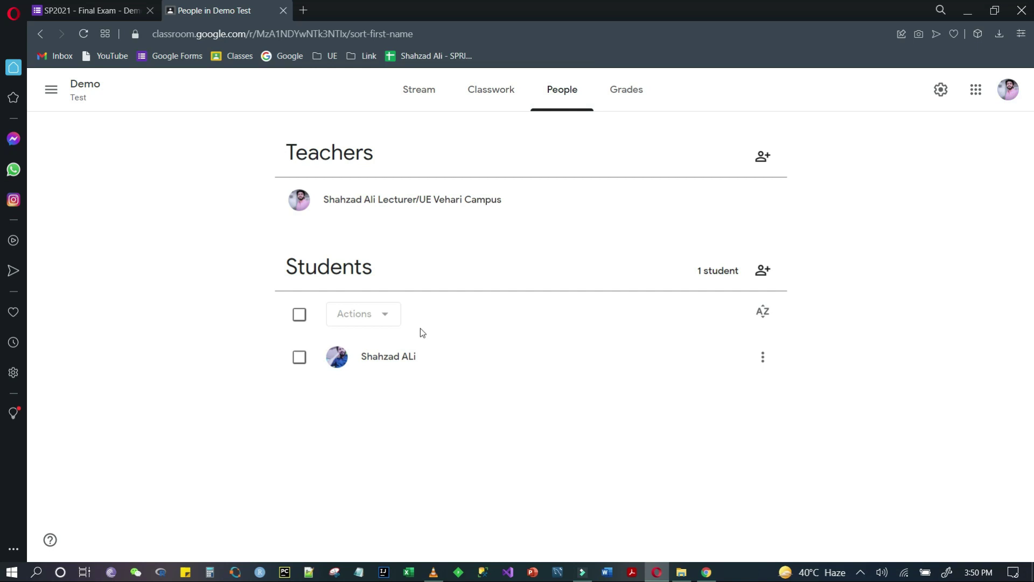
Step: Create a new quiz assignment from the Demo Test Classwork page
click(423, 95)
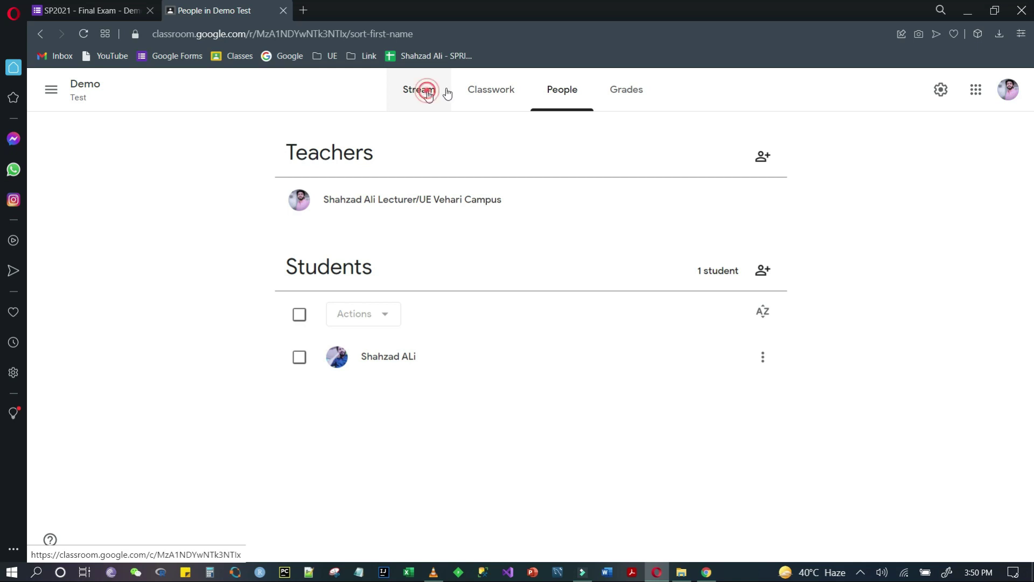
click(482, 92)
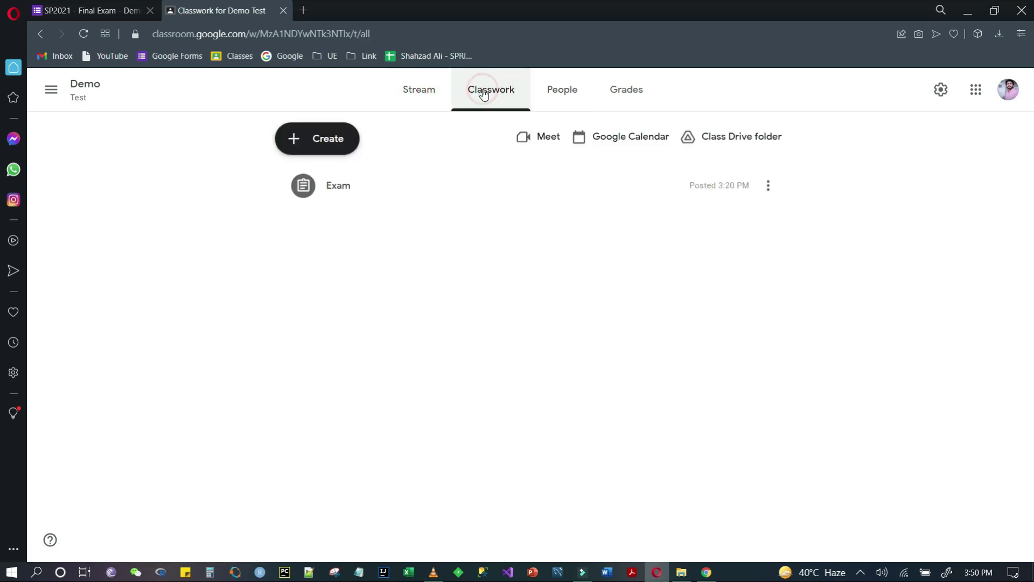
click(335, 138)
click(341, 215)
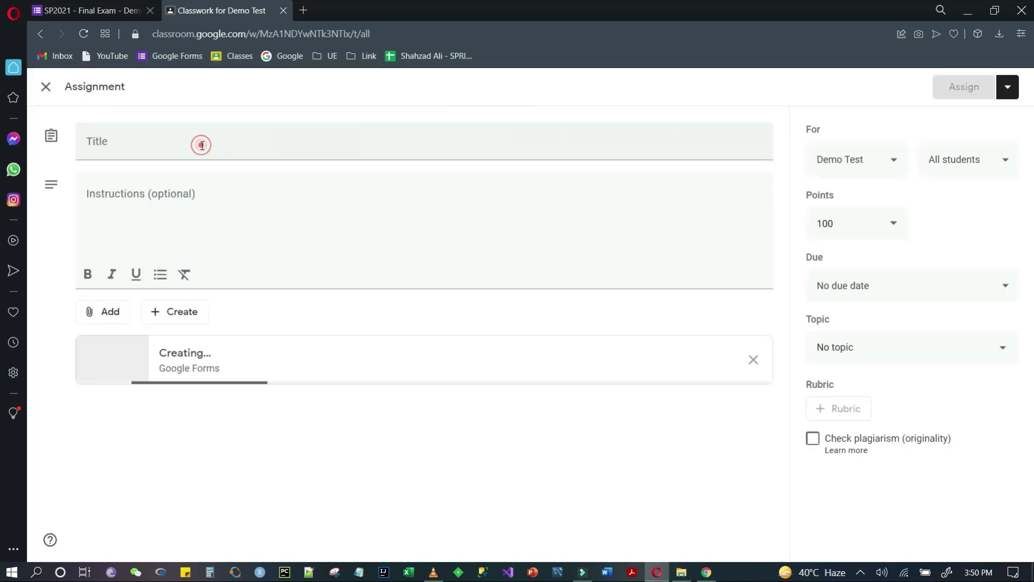
Step: Title the assignment 'Final Exam Demo' and remove the attached Blank Quiz
click(203, 145)
text(Final)
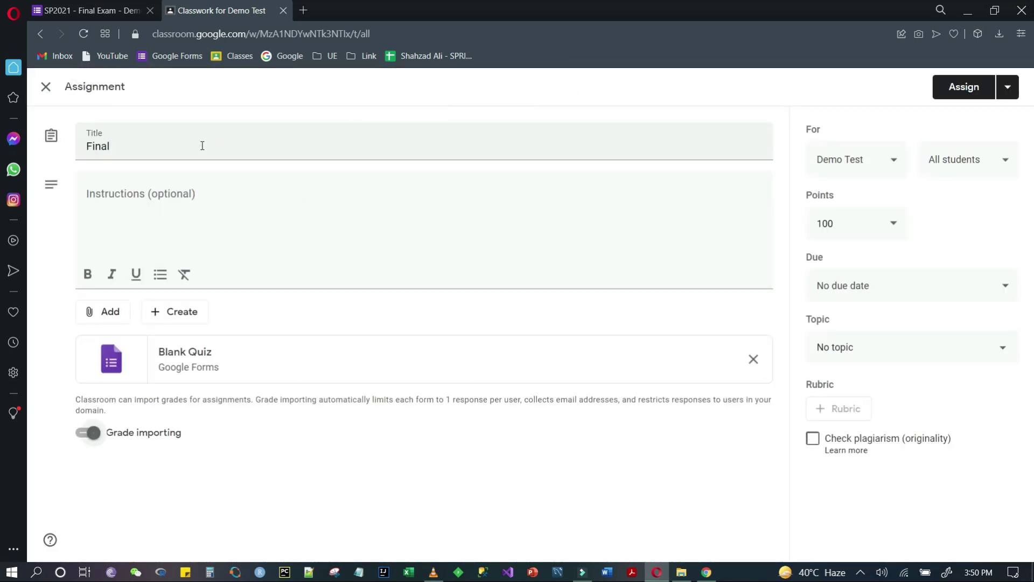
key(space)
click(465, 141)
text(Exam )
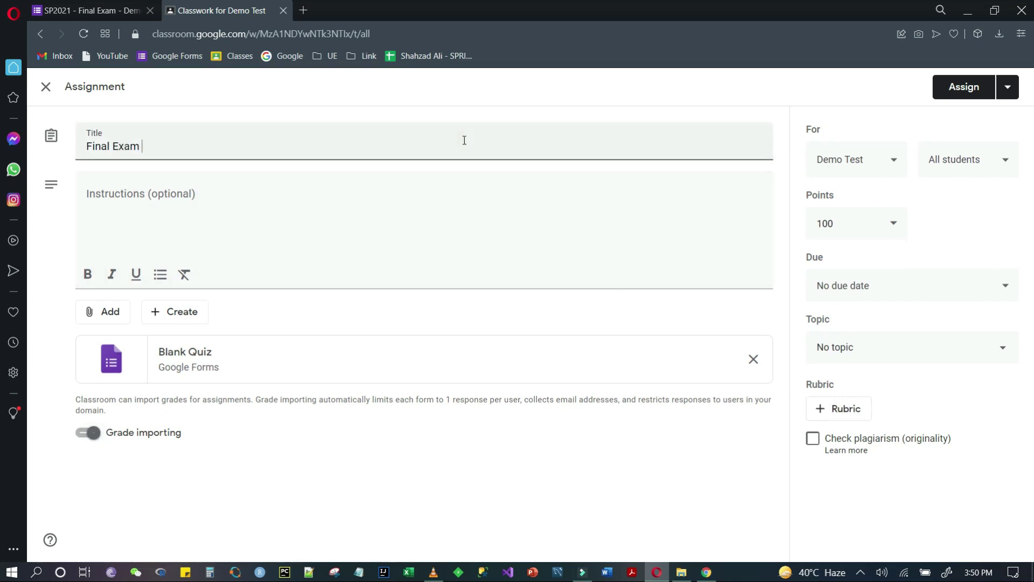
text(Demo)
click(755, 360)
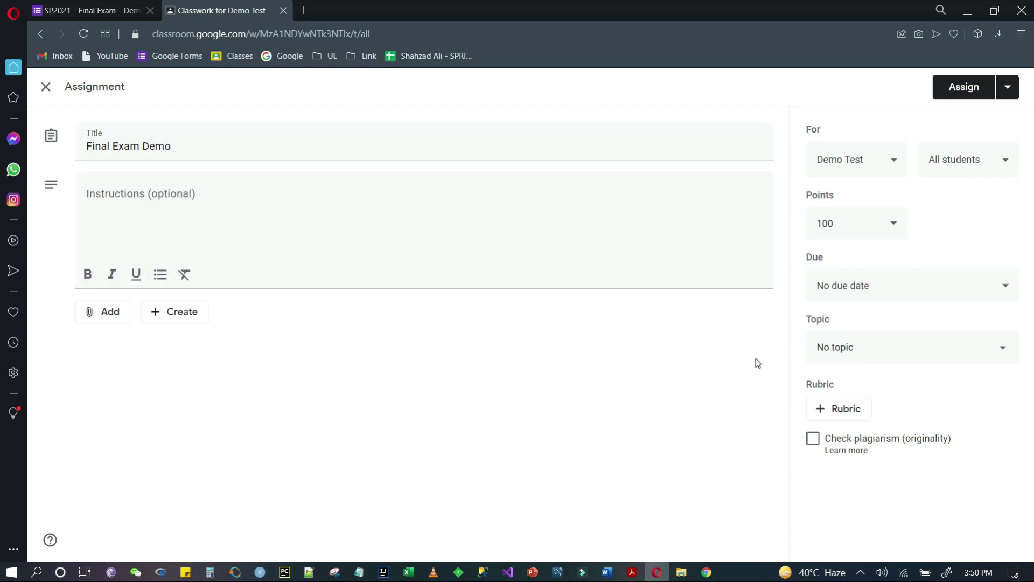
Step: Attach the copied Extended Forms exam URL as a link
click(93, 313)
click(125, 361)
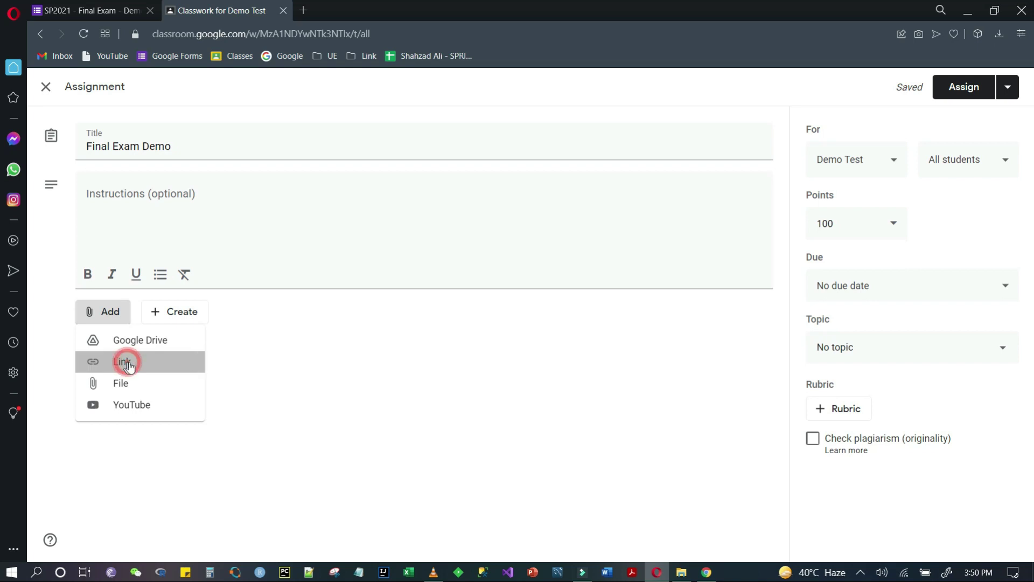
click(492, 328)
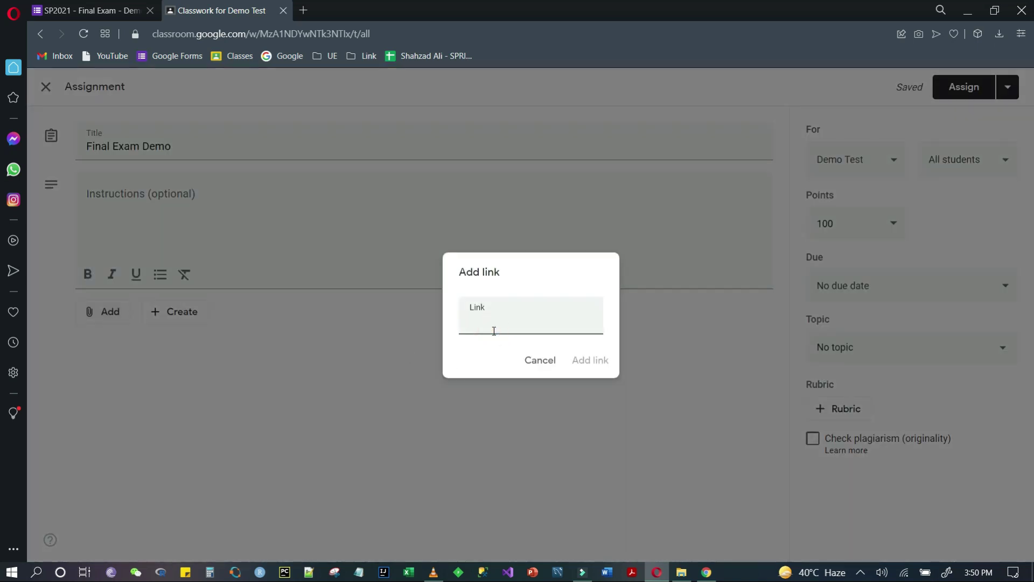
key(ctrl+v)
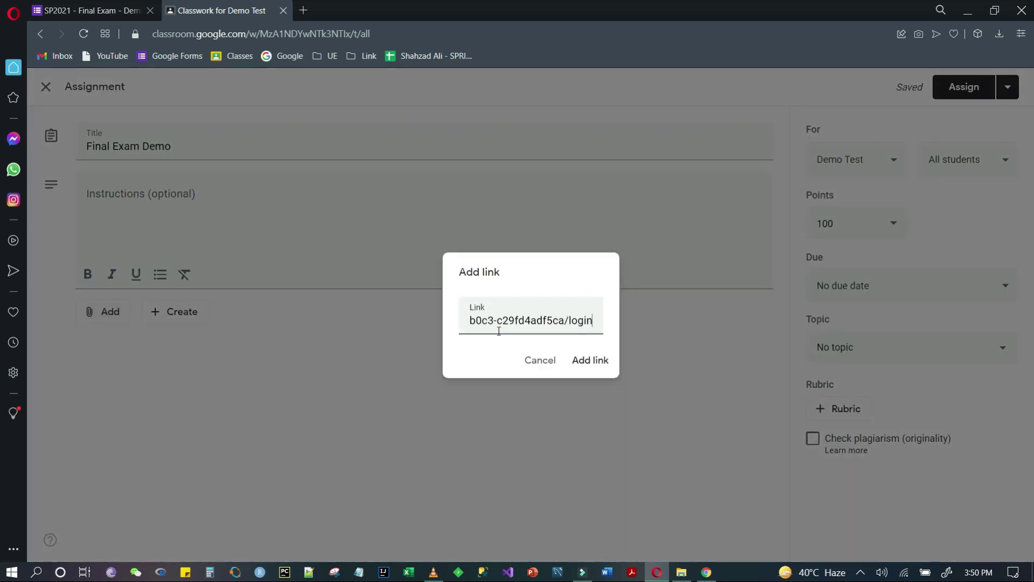
click(585, 362)
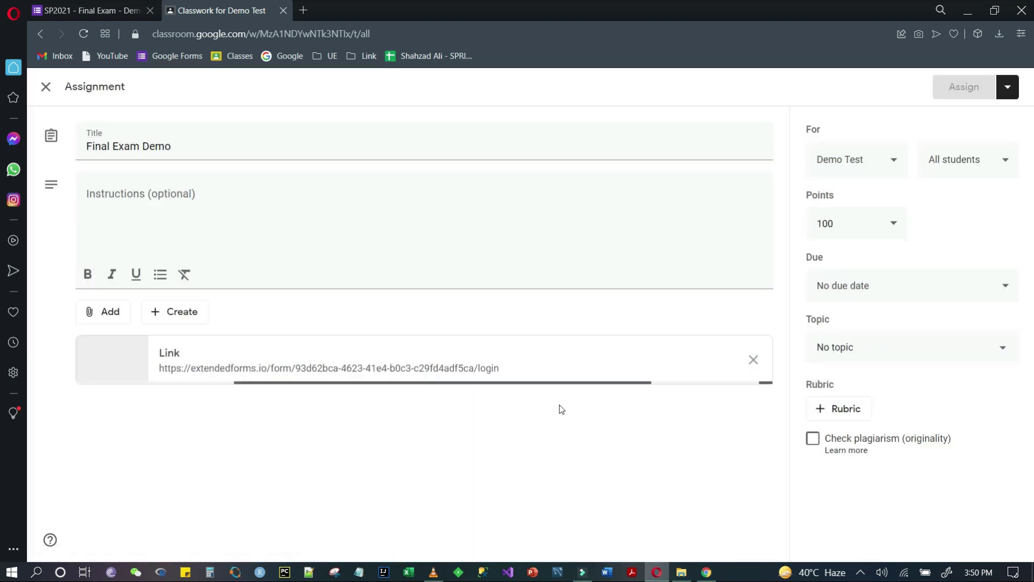
Step: Set the assignment to 100 points, due Jul 5, 2021
click(859, 219)
key(BackSpace)
key(BackSpace)
key(BackSpace)
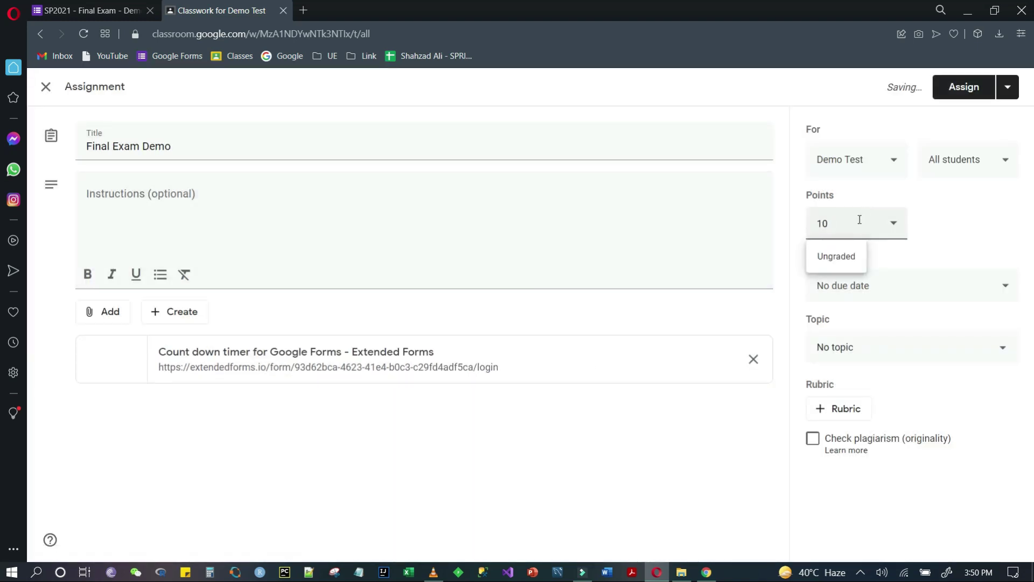
text(100)
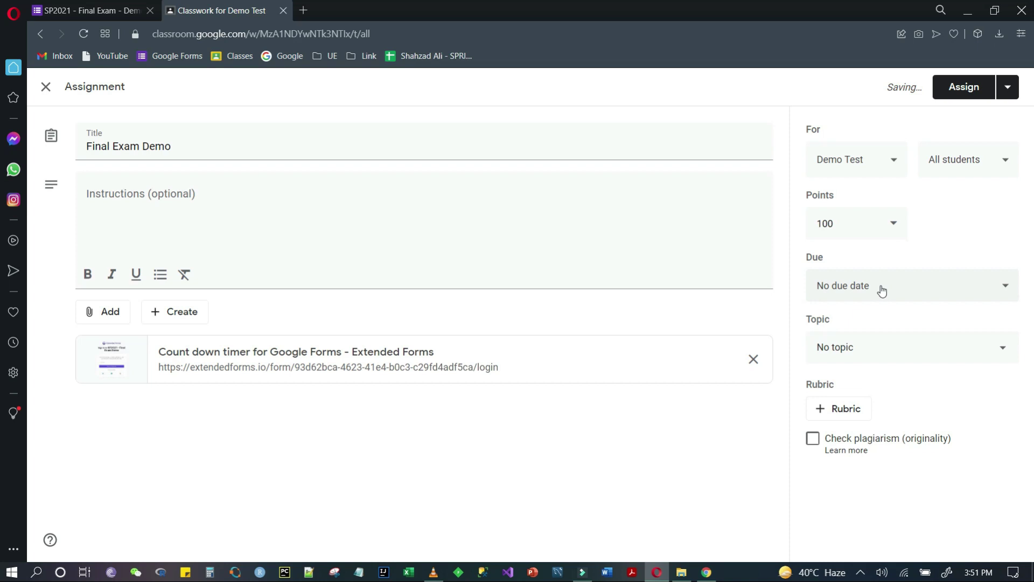
click(874, 289)
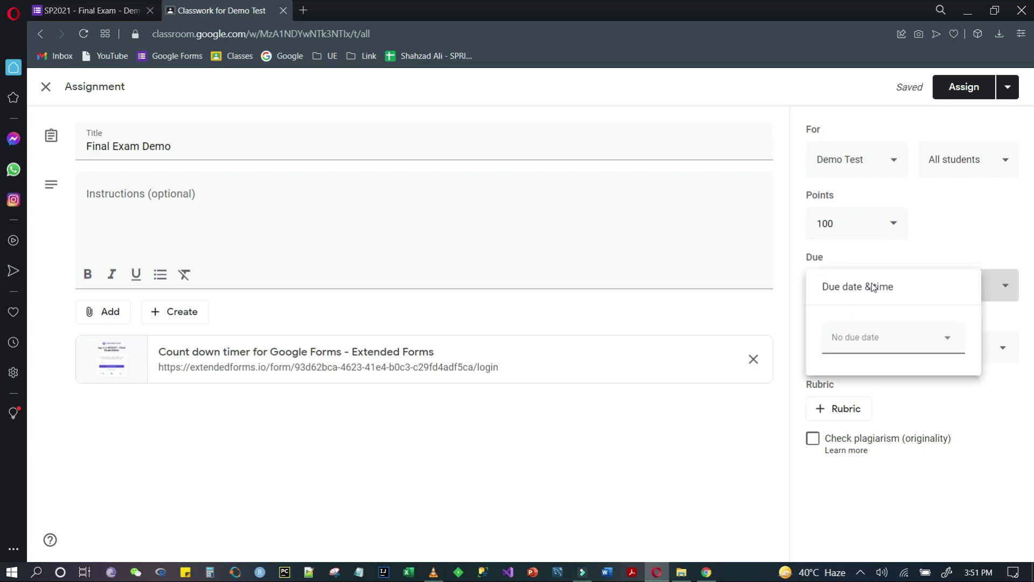
click(860, 341)
click(862, 424)
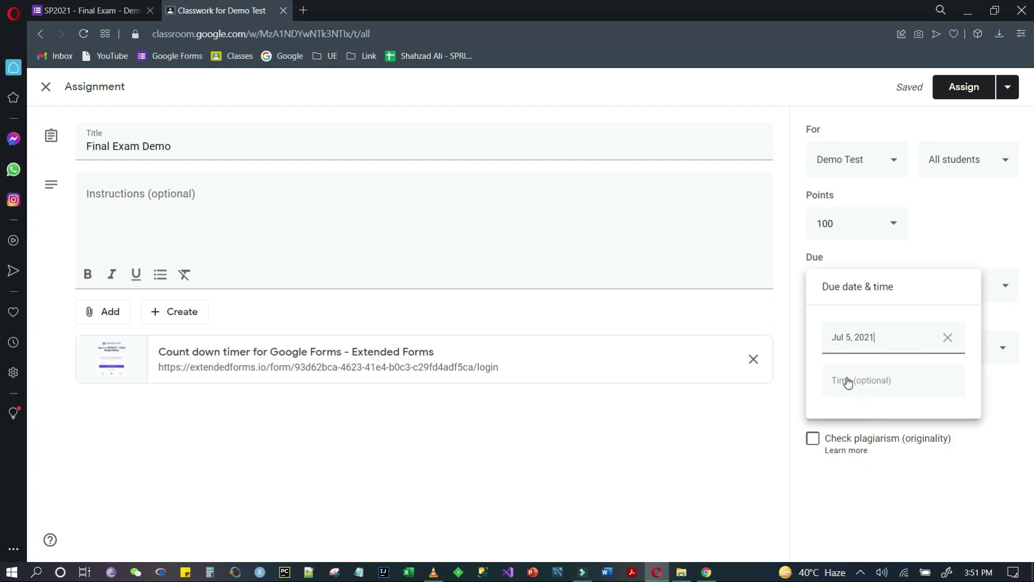
click(766, 424)
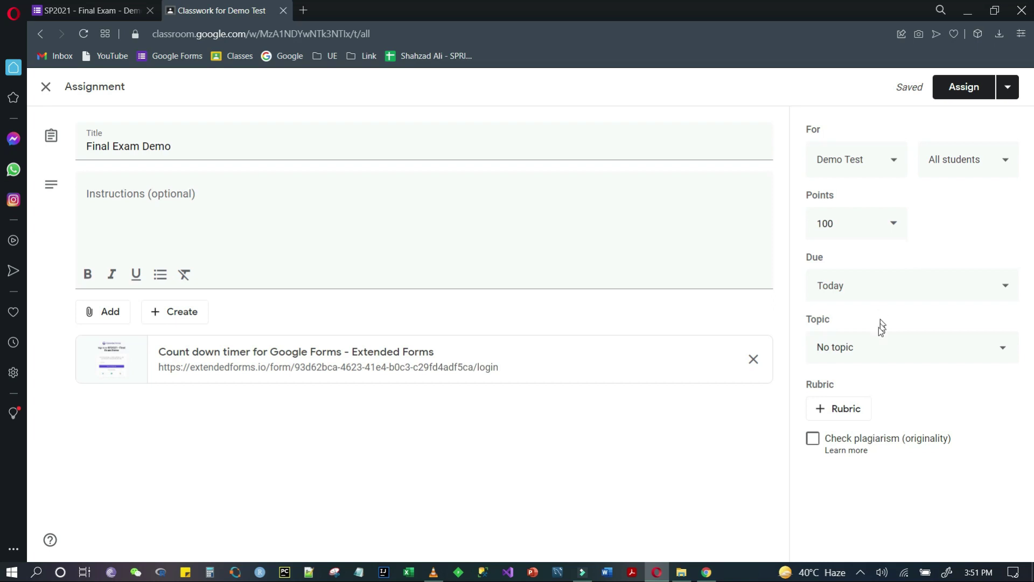
Step: Create a new topic named 'Exam' for the assignment
click(865, 347)
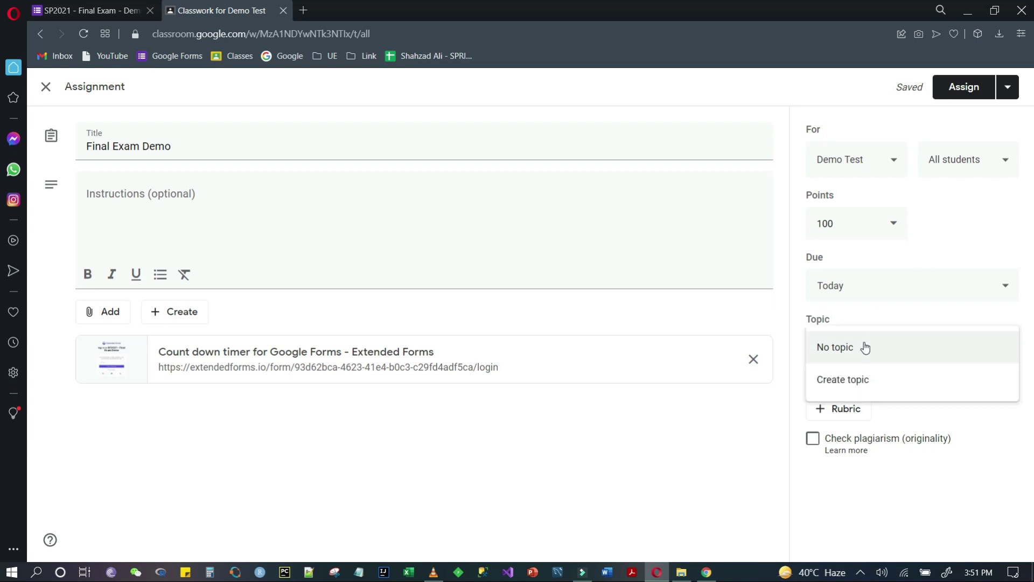
click(847, 384)
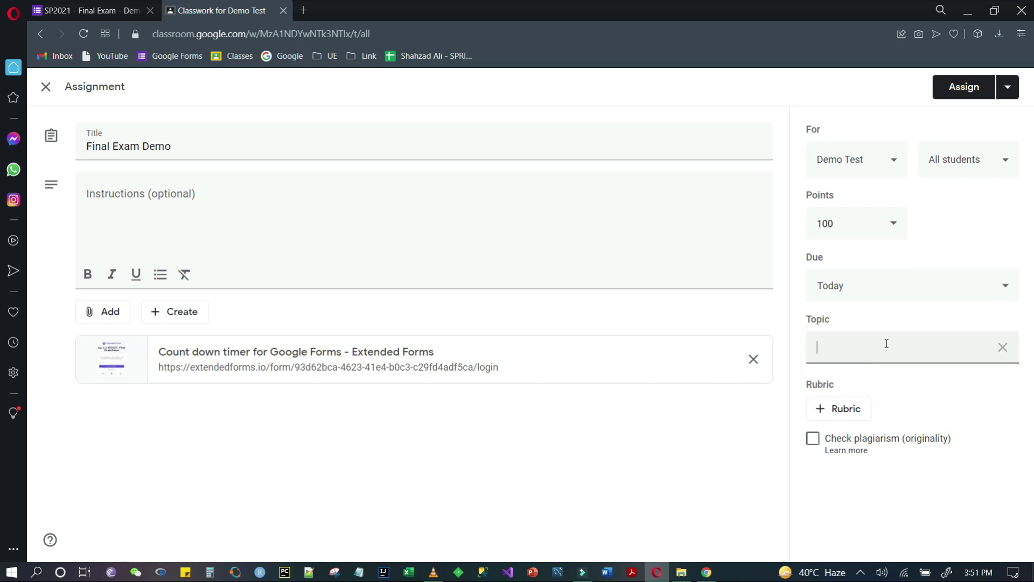
text(W)
key(BackSpace)
text(Exqam)
key(BackSpace)
key(BackSpace)
key(BackSpace)
text(am)
click(755, 471)
Step: Check the form's Responses, then assign Final Exam Demo and view the class stream
click(102, 12)
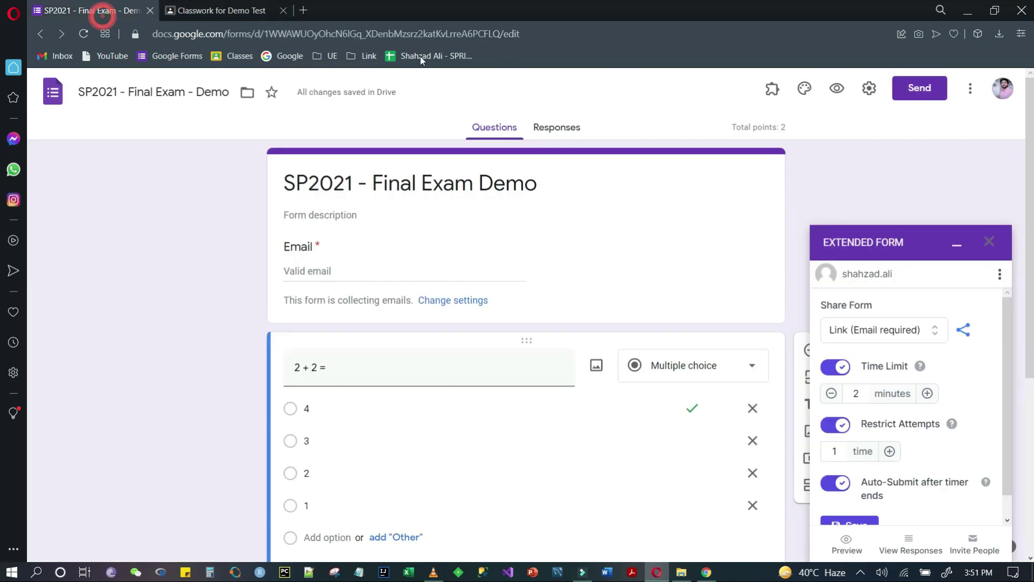
click(566, 129)
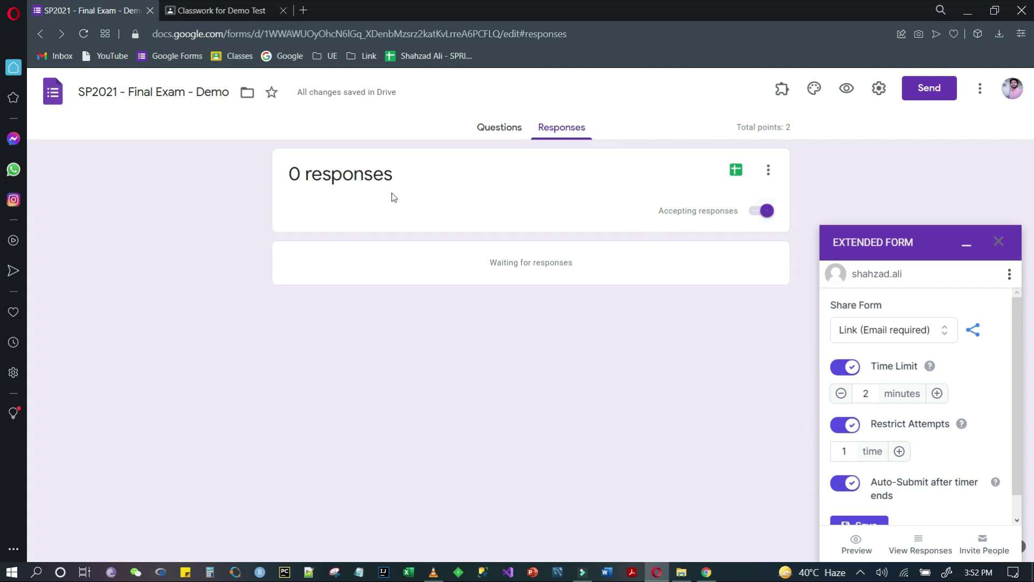
click(172, 237)
click(211, 9)
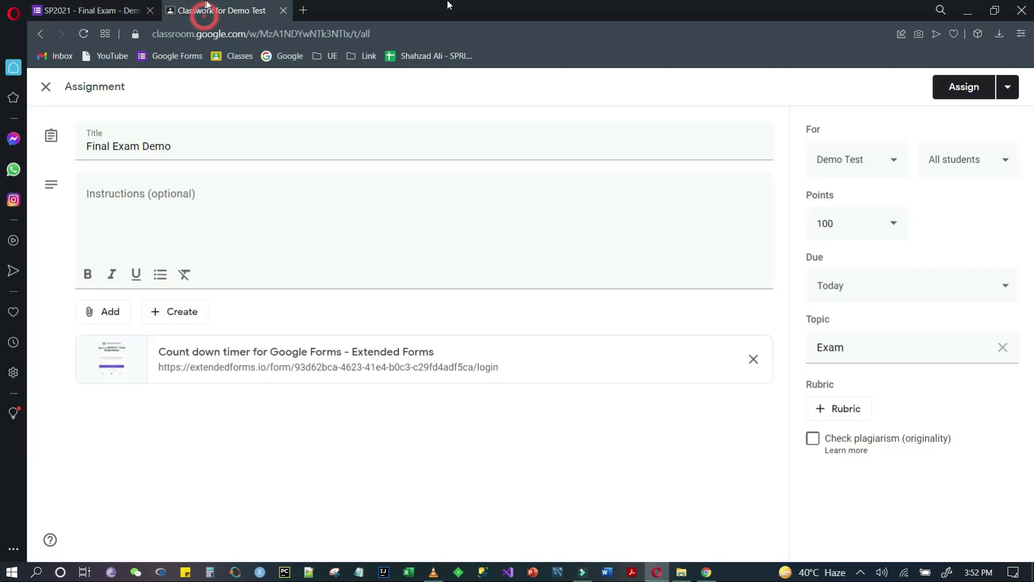
click(963, 90)
click(418, 98)
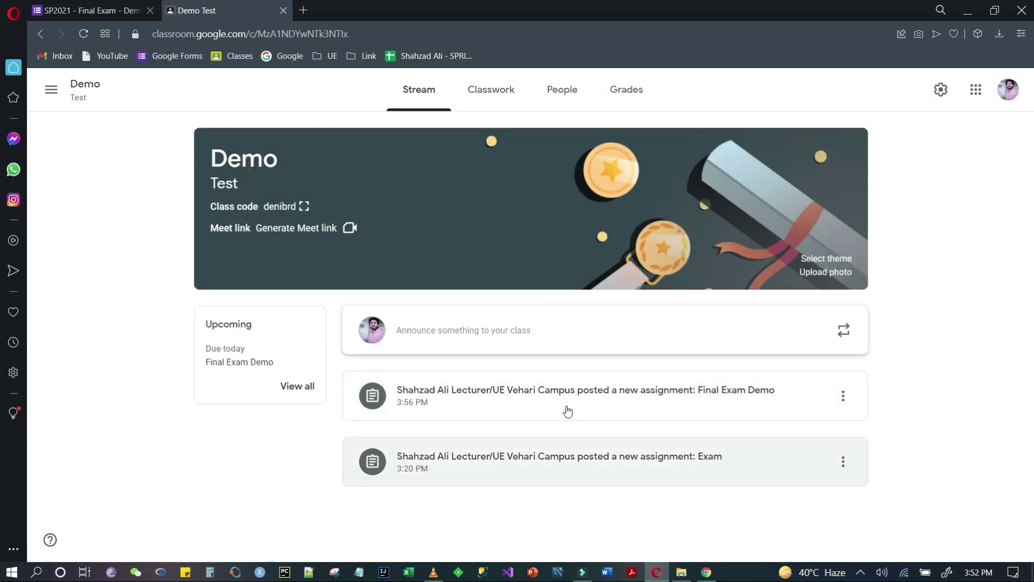
Step: In the student's window, open the Demo class's Final Exam Demo assignment and its Extended Forms exam link
click(707, 572)
click(492, 269)
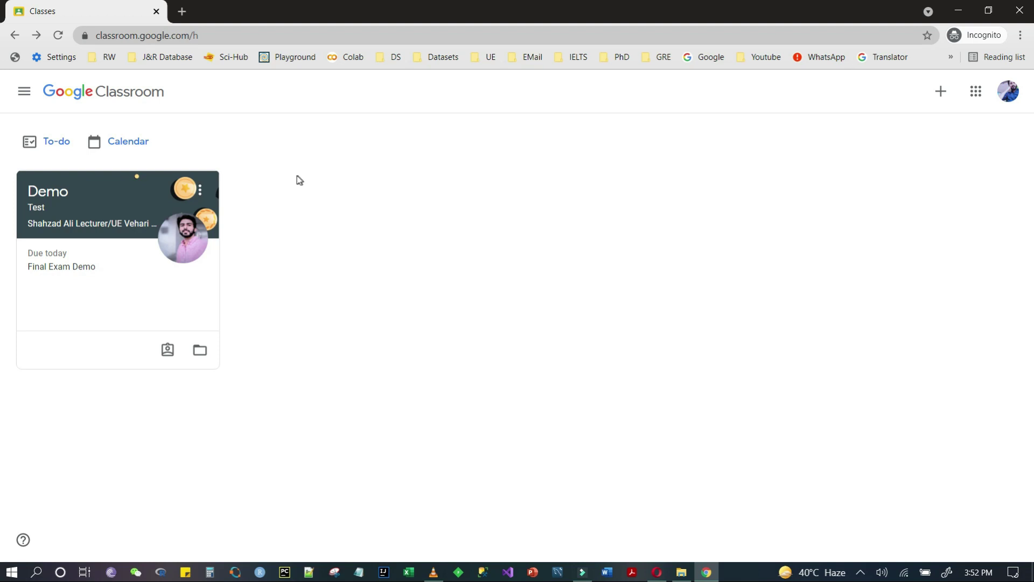
click(102, 206)
click(284, 459)
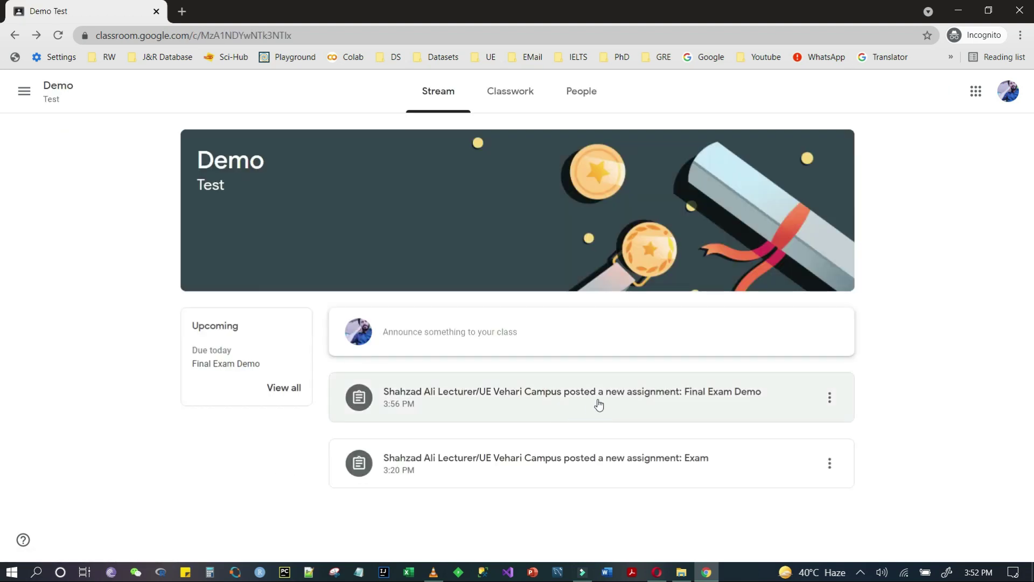
click(632, 412)
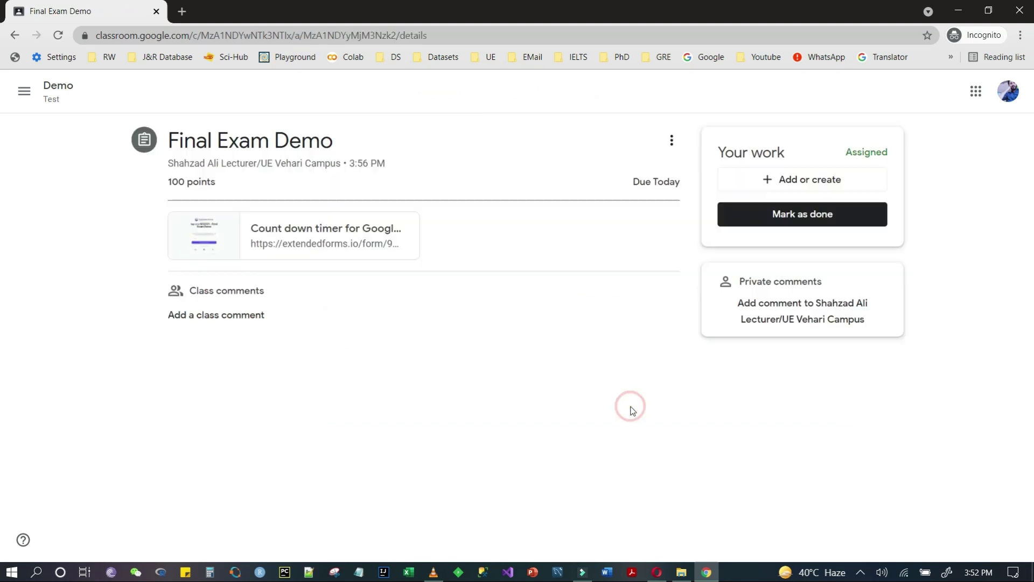
click(289, 242)
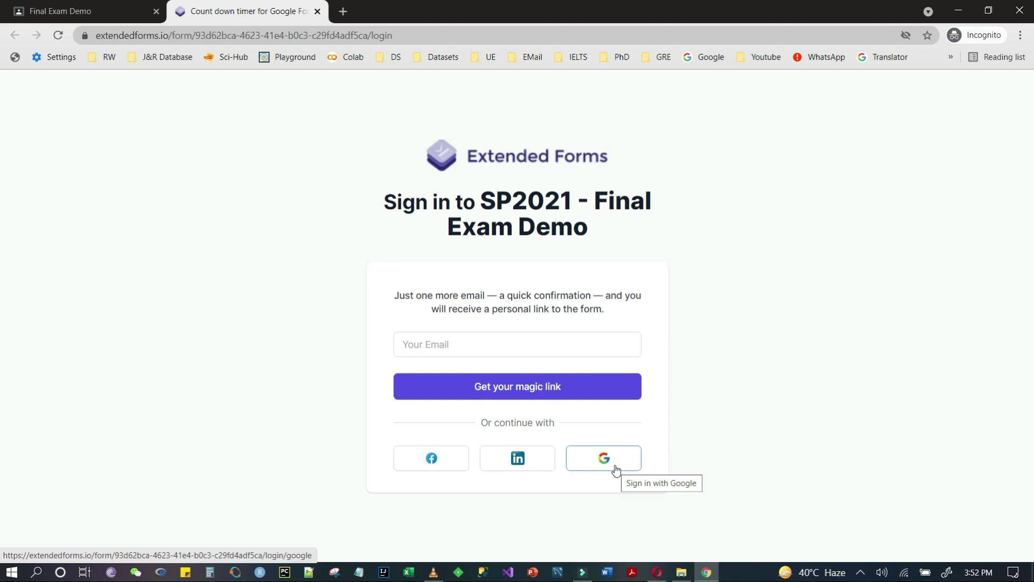
Step: Sign in with Google, note the 2 minutes time limit, and start the SP2021 - Final Exam Demo
click(587, 457)
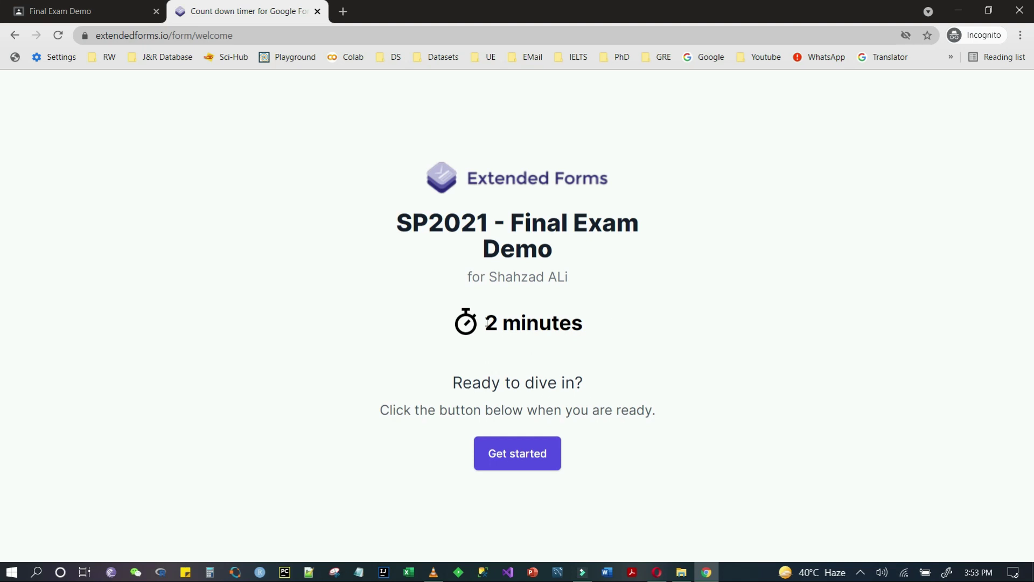
drag(487, 322, 609, 331)
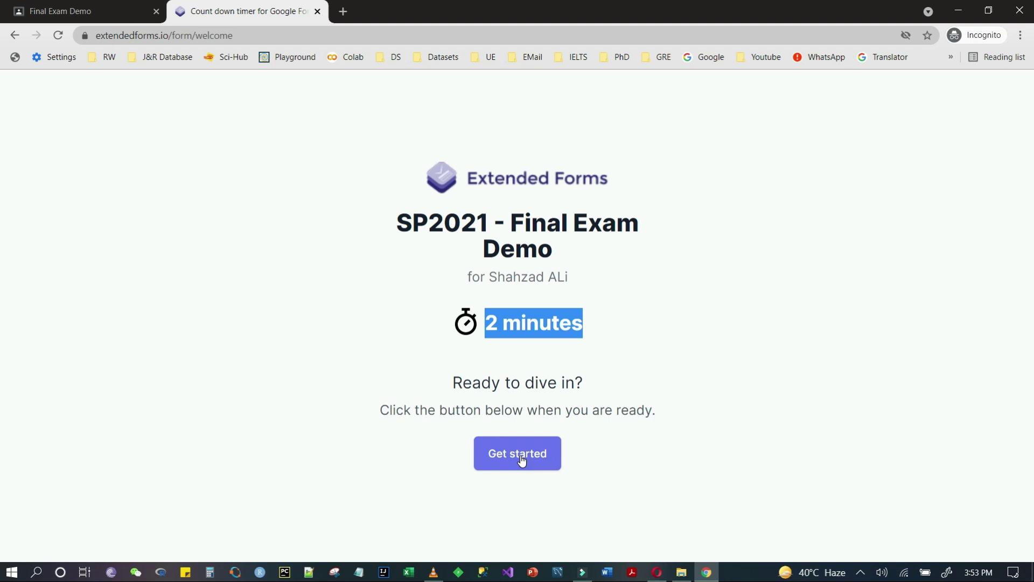
click(502, 460)
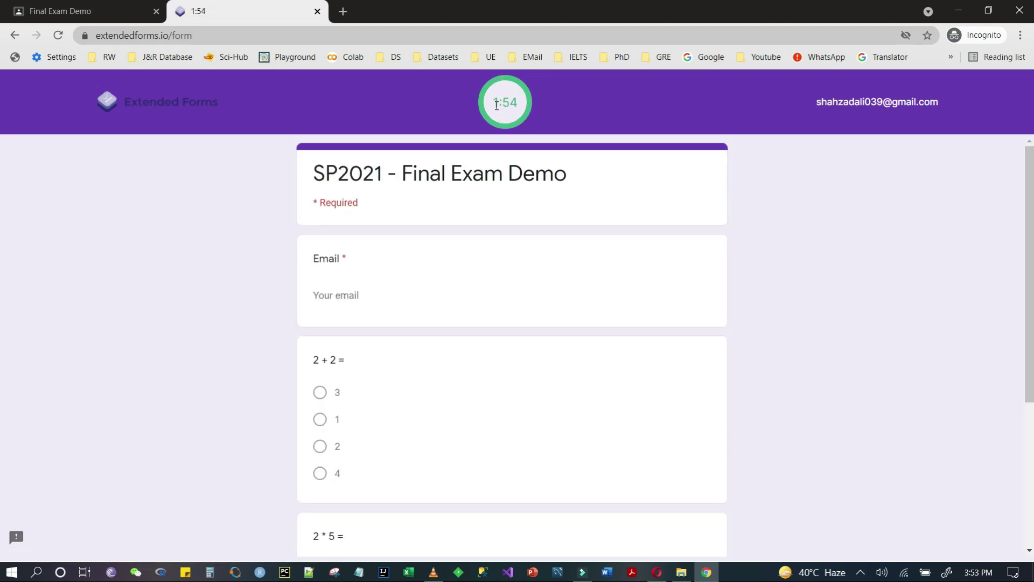
Step: Paste the student's e-mail address into the Email field
click(329, 303)
key(ctrl+v)
click(339, 295)
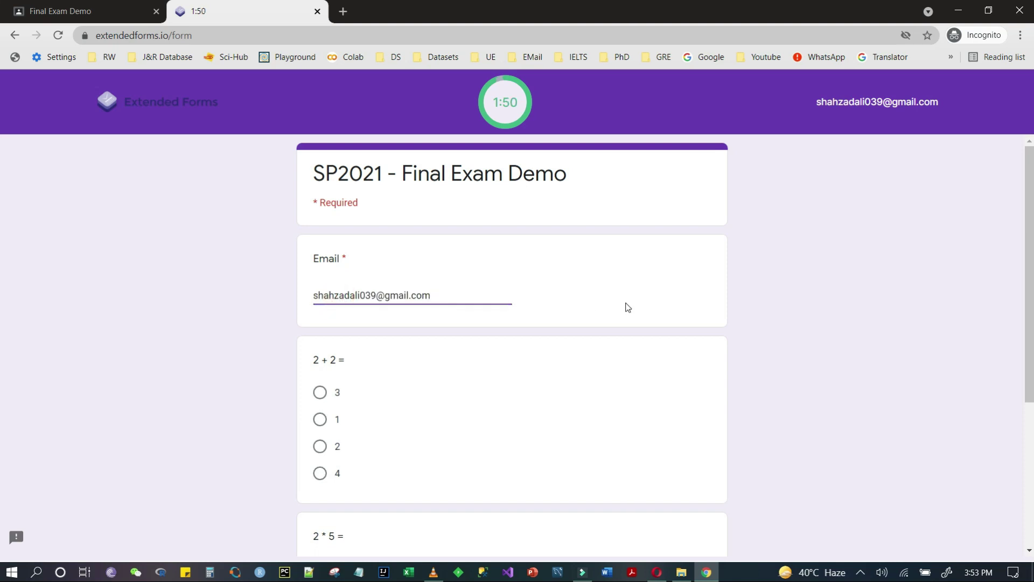
click(771, 309)
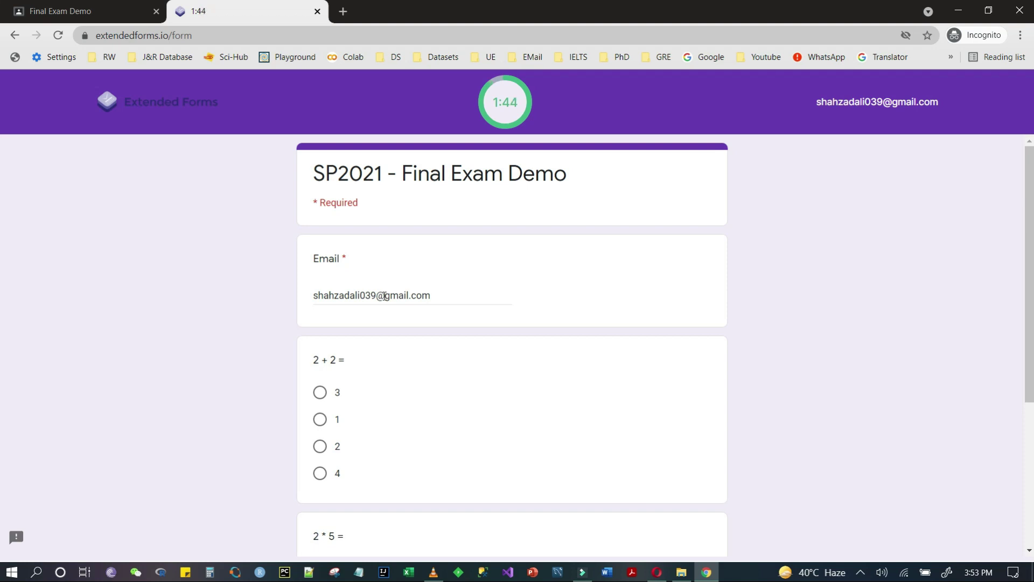
Step: Answer 4 for the 2 + 2 question and wait for the countdown to auto-submit the exam
click(185, 318)
scroll(185, 318, down, 3)
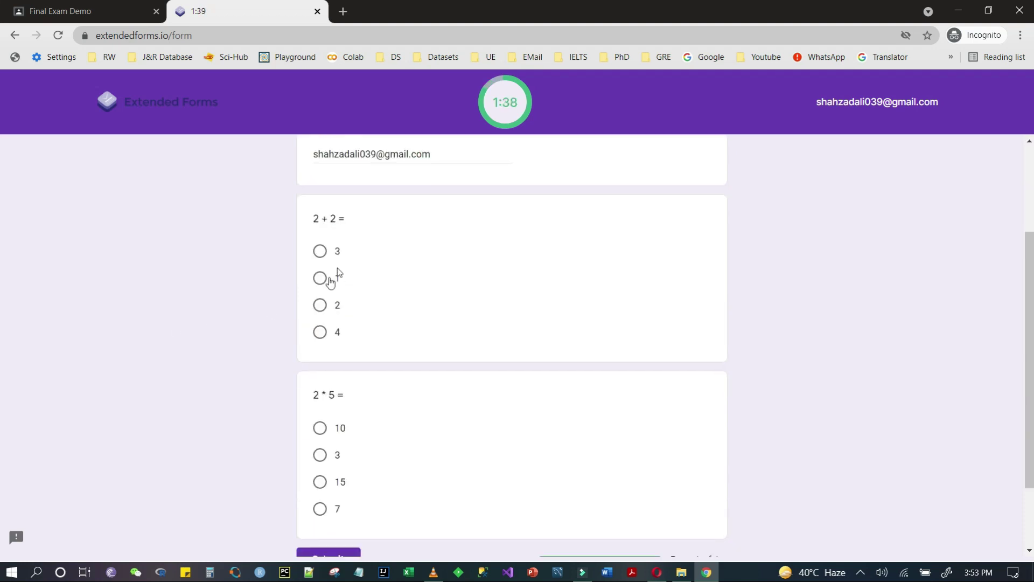
click(320, 330)
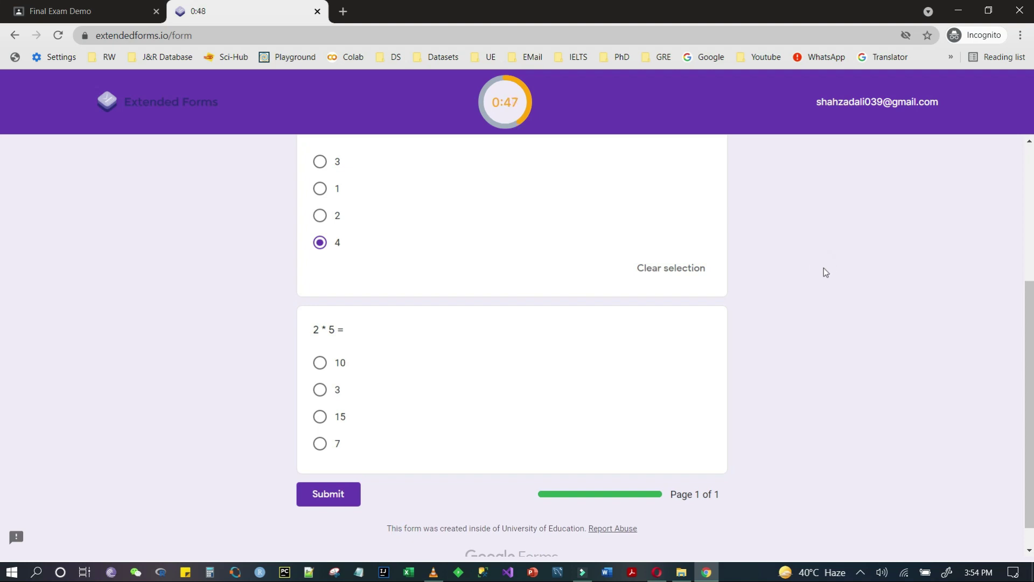
scroll(823, 267, up, 1)
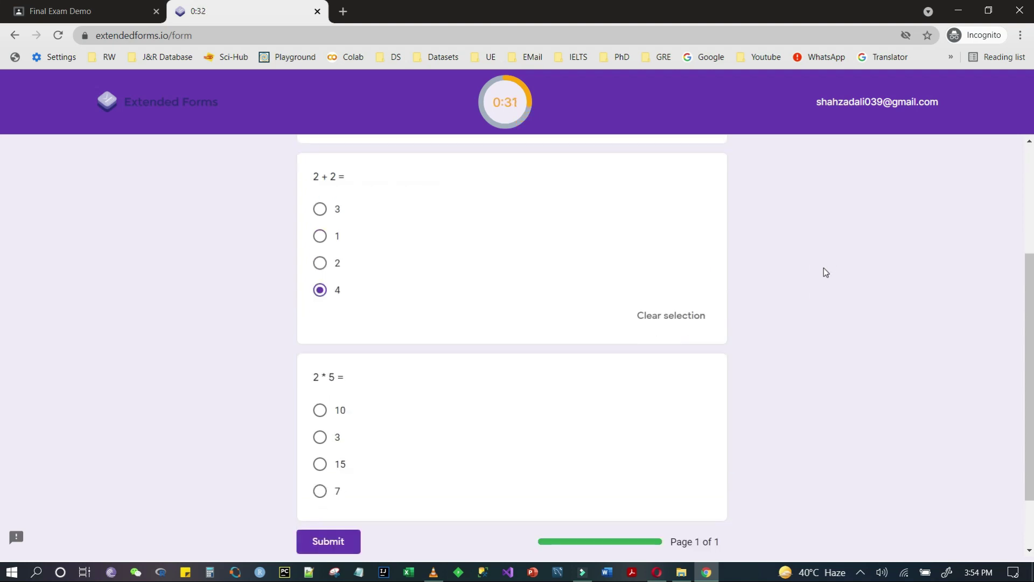
scroll(825, 260, down, 1)
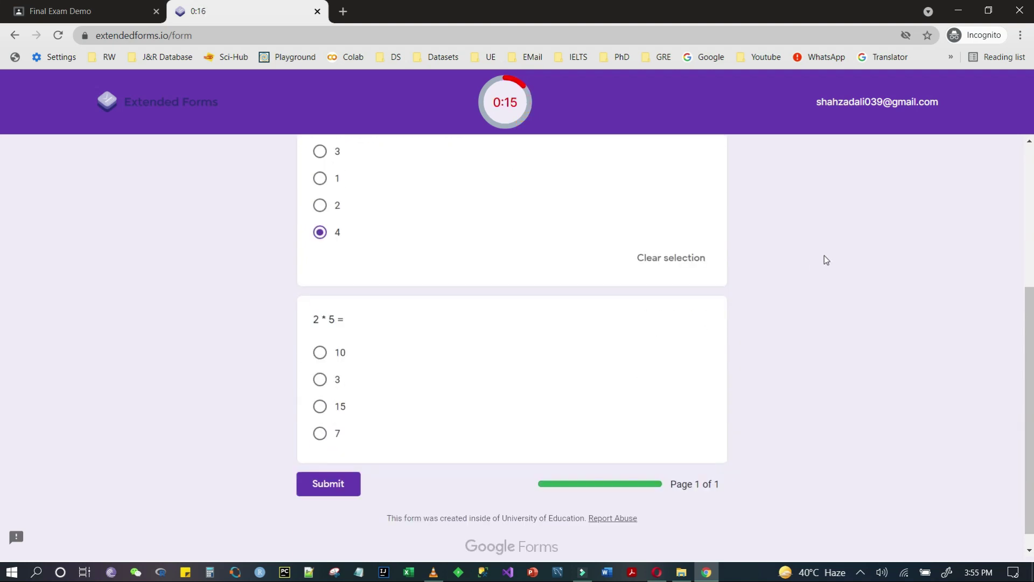
scroll(793, 299, up, 2)
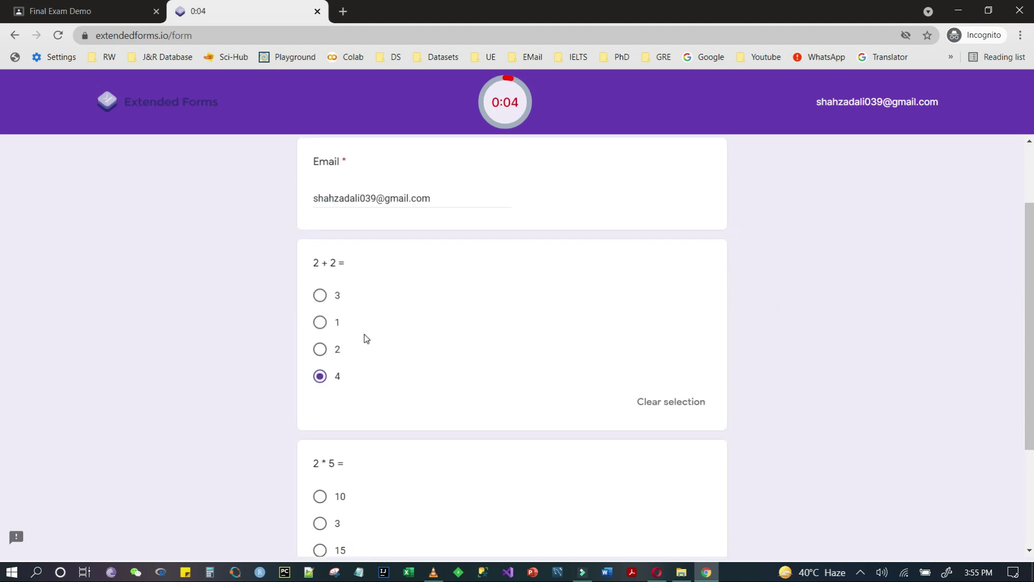
scroll(364, 334, down, 1)
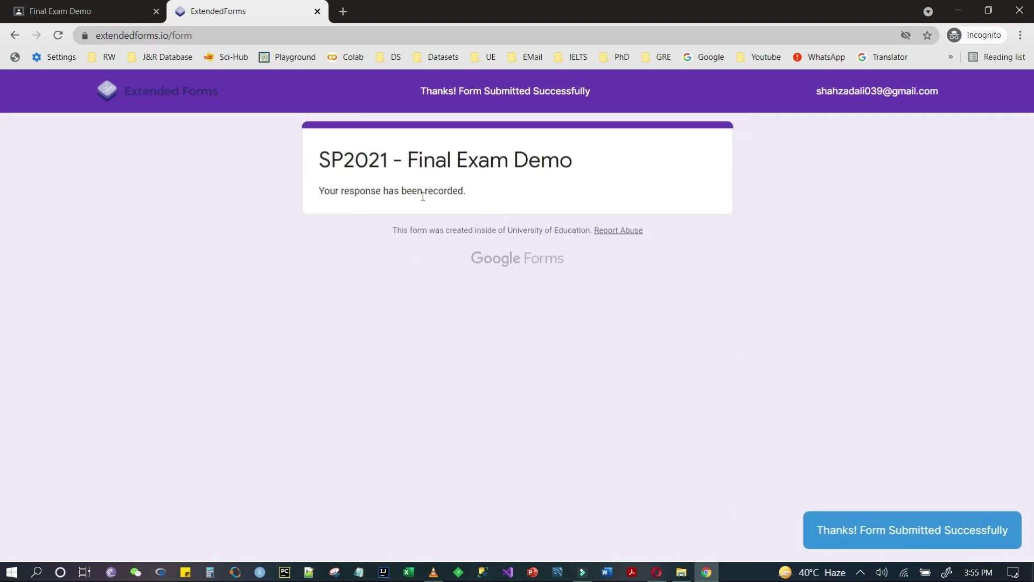
Step: Back in the teacher's SP2021 form, review the Responses summary: 1 response, average 1 / 2 points
key(alt+Tab)
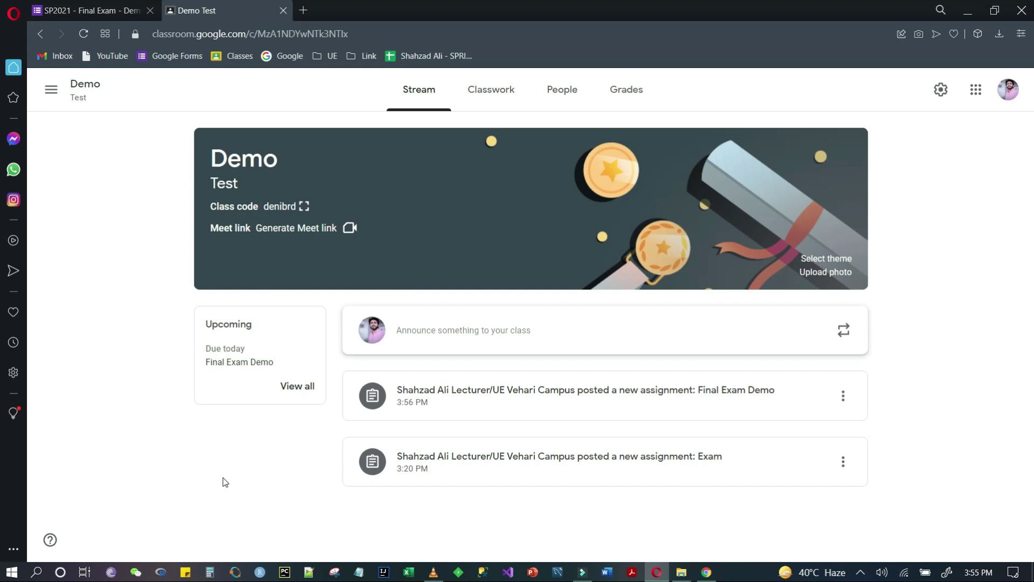
click(134, 260)
click(86, 10)
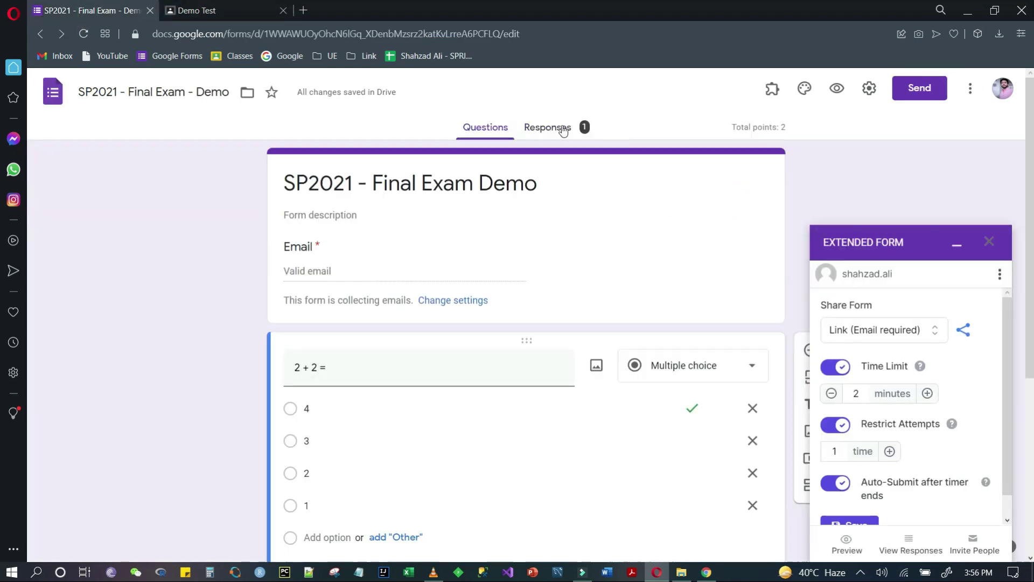
click(560, 128)
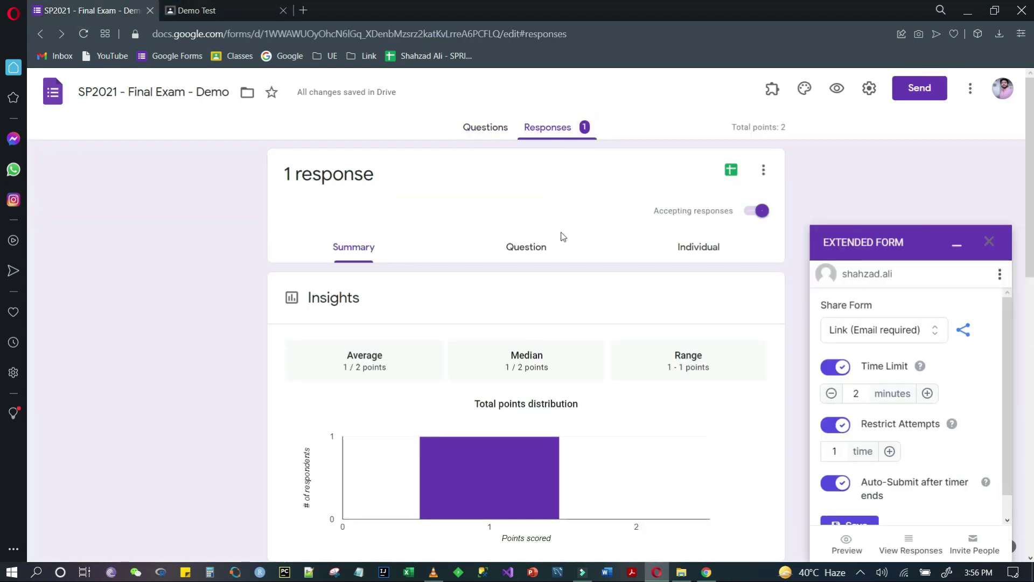
scroll(346, 305, down, 3)
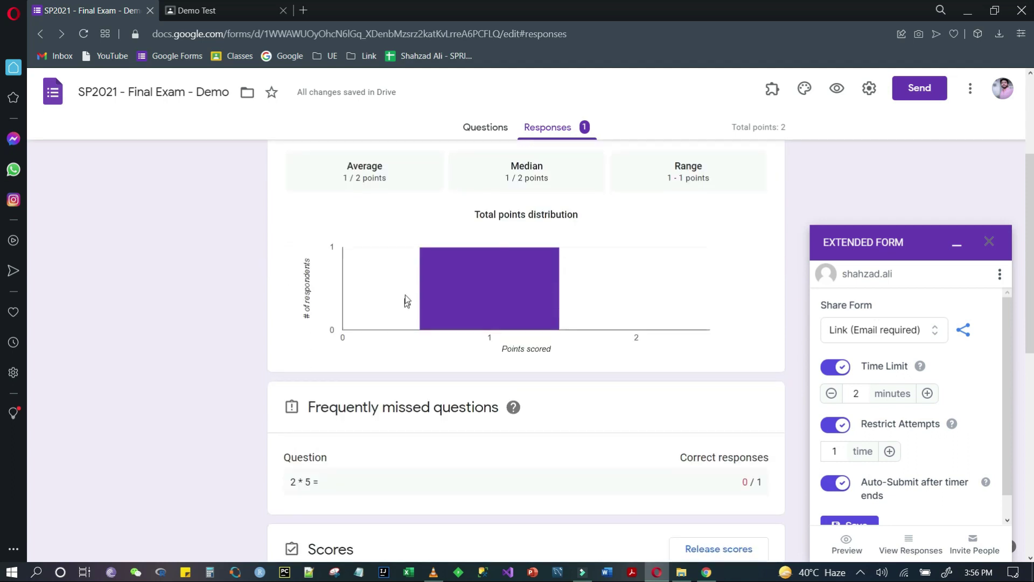
scroll(409, 298, down, 2)
scroll(865, 199, up, 6)
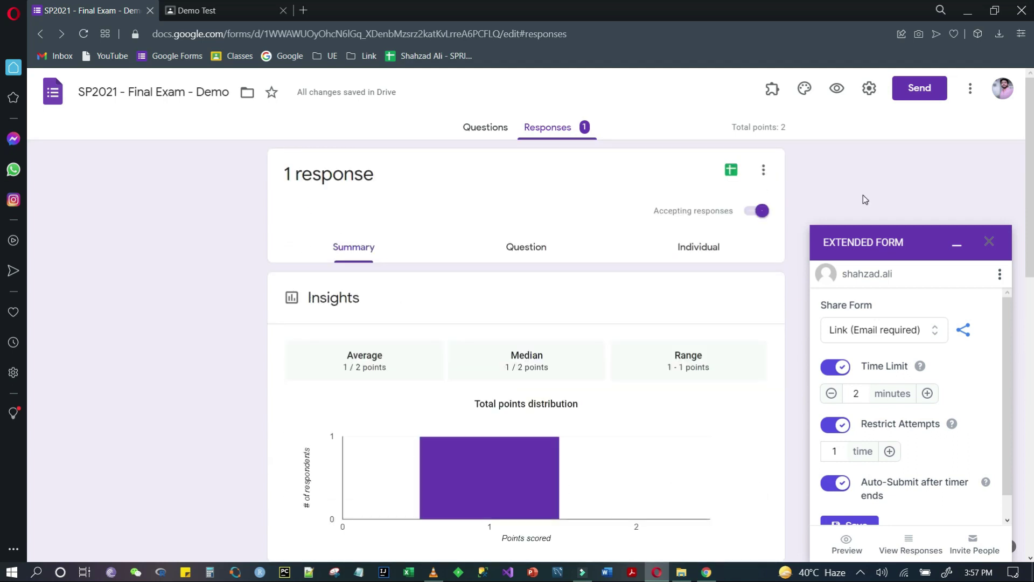